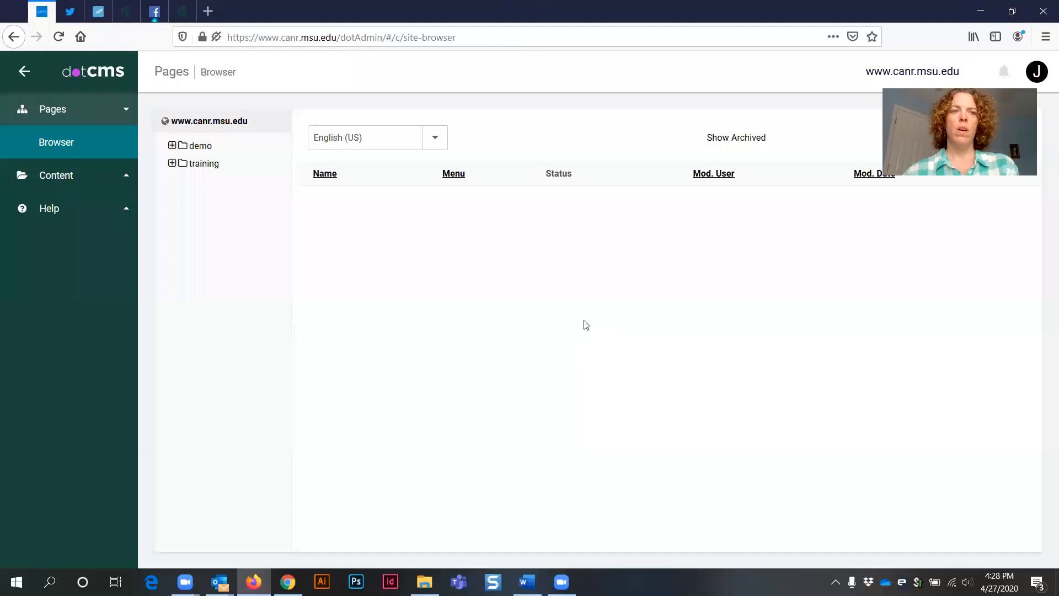
- Open the content search and filter the listing to the Event content type
left_click(58, 180)
left_click(55, 174)
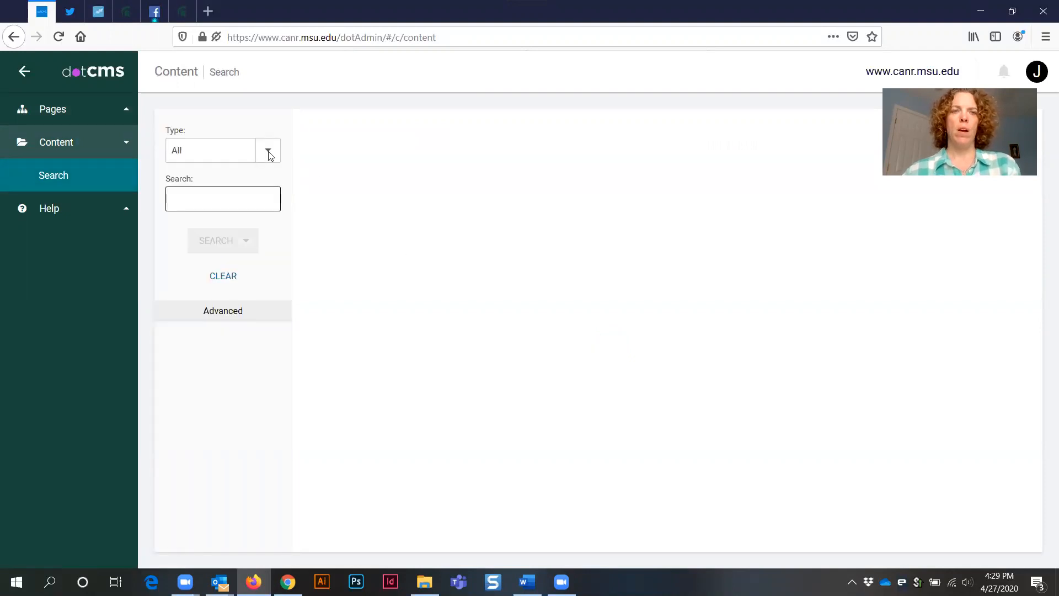
left_click(269, 156)
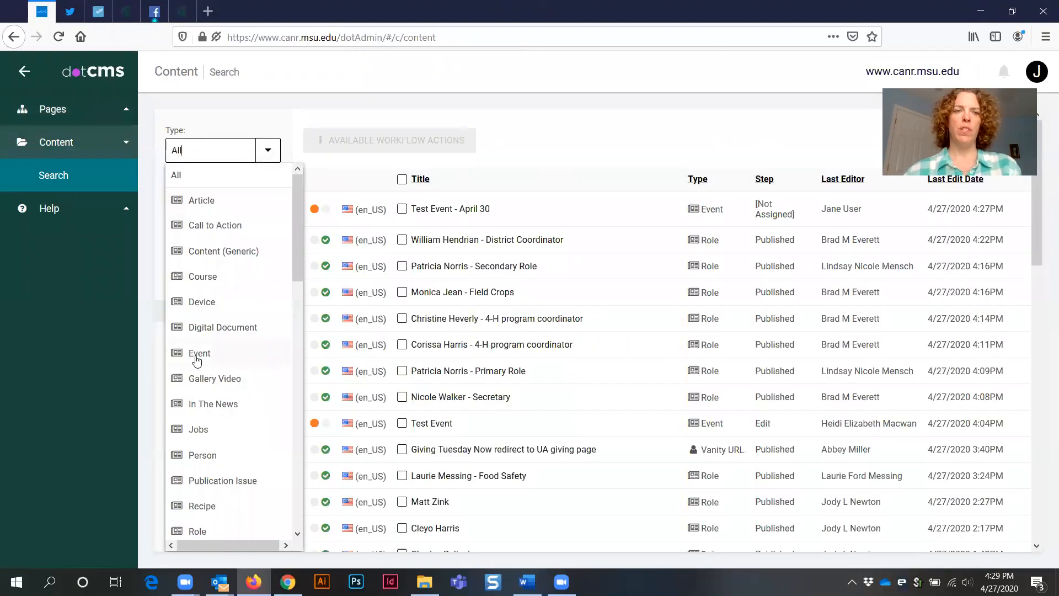
left_click(200, 353)
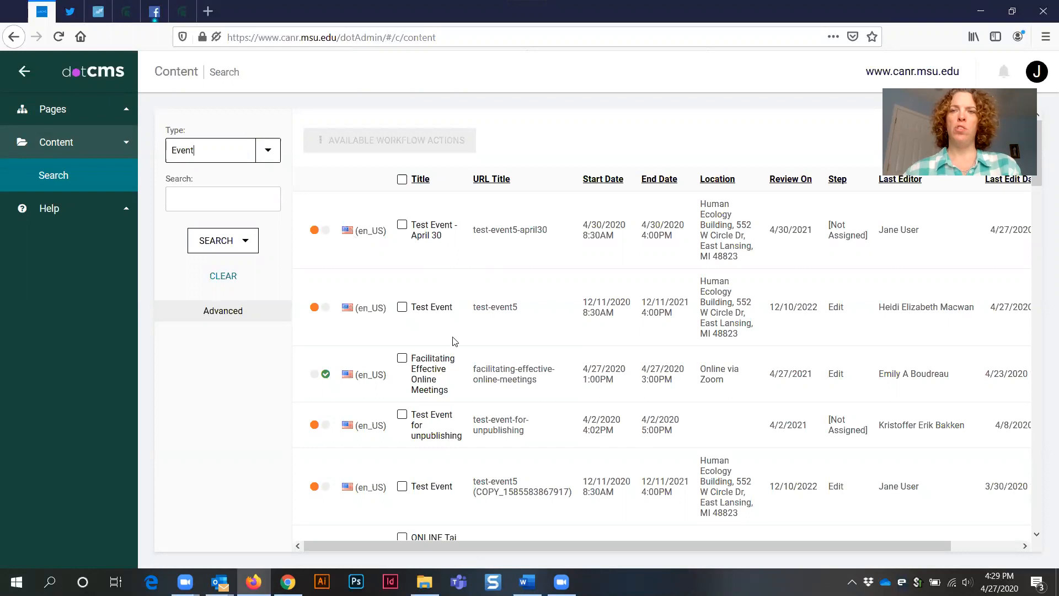
- Search the events for "test event"
left_click(202, 198)
left_click(225, 194)
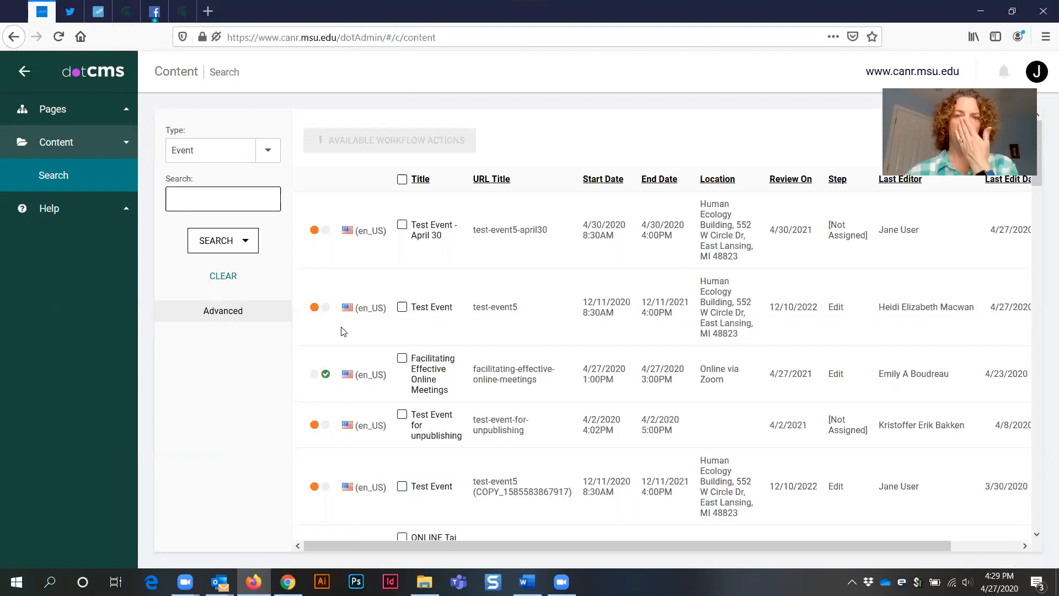
type("tes")
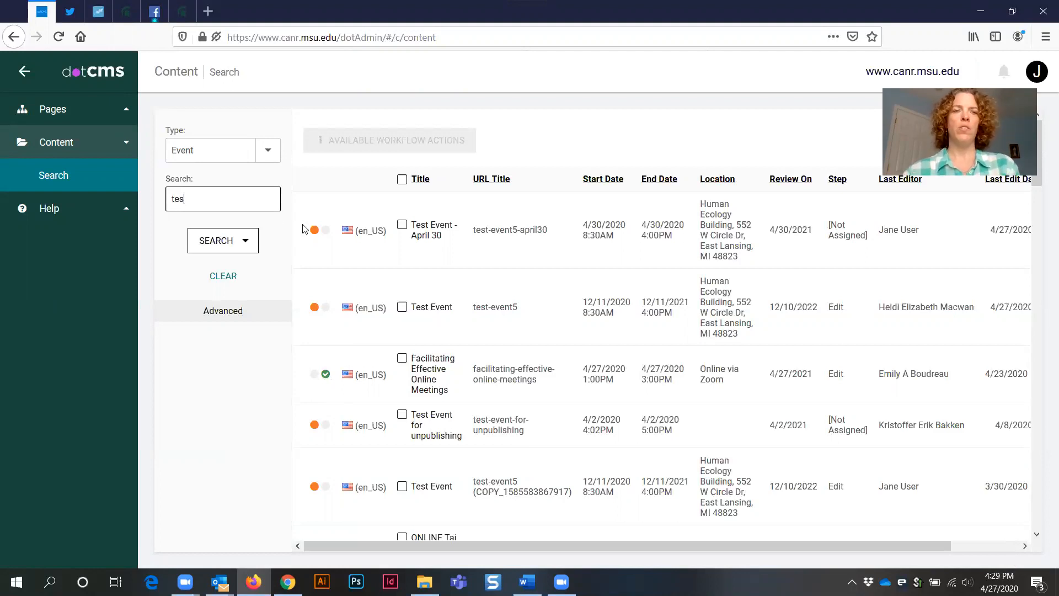
type("t event")
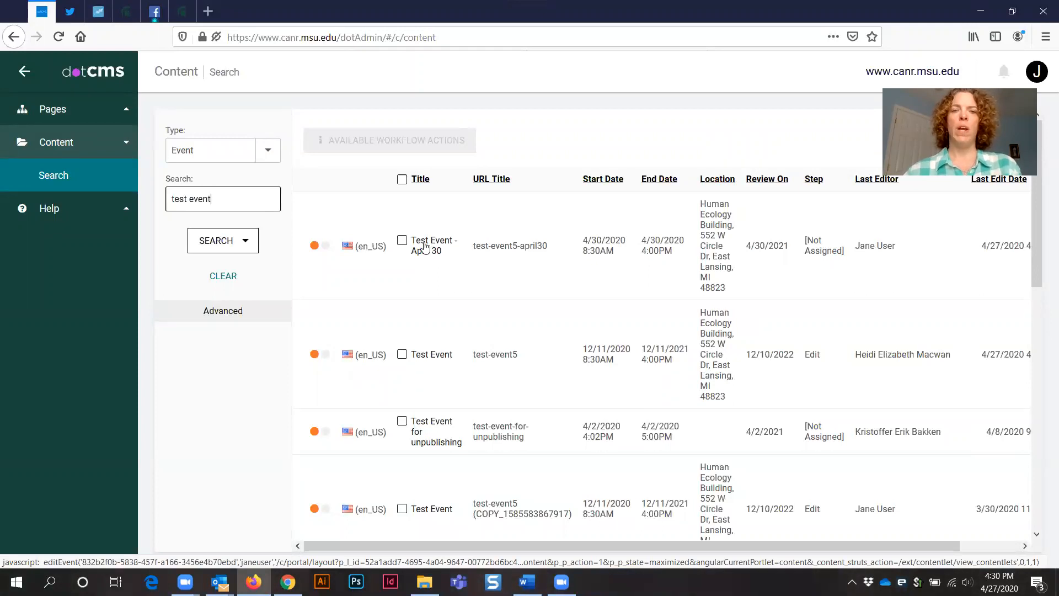
- Make a copy of the event "Test Event - April 30" and check the copy's URL title in the listing
right_click(425, 245)
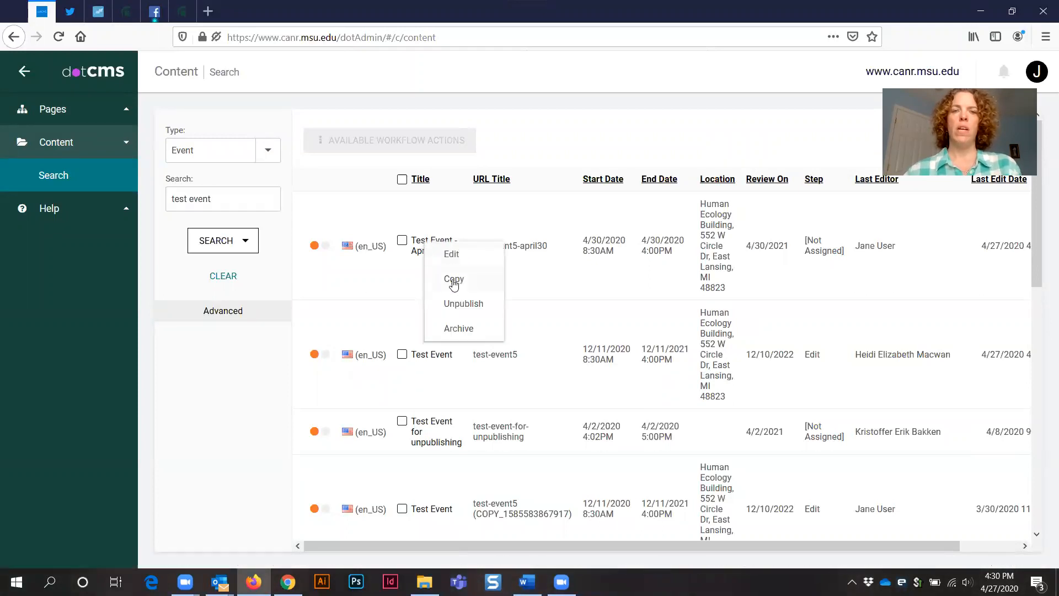
left_click(453, 281)
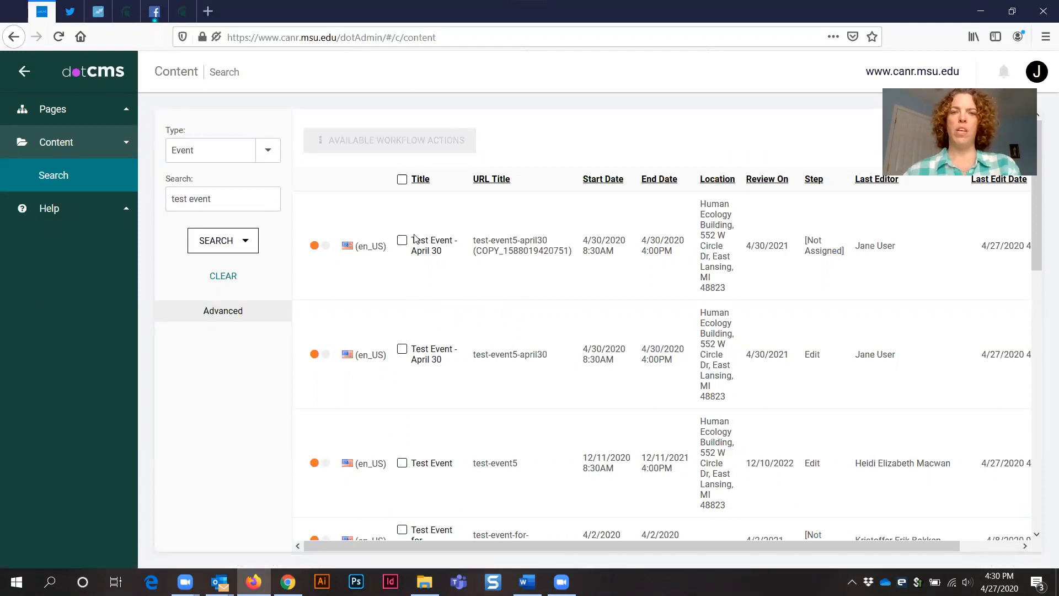
left_click_drag(473, 253, 574, 255)
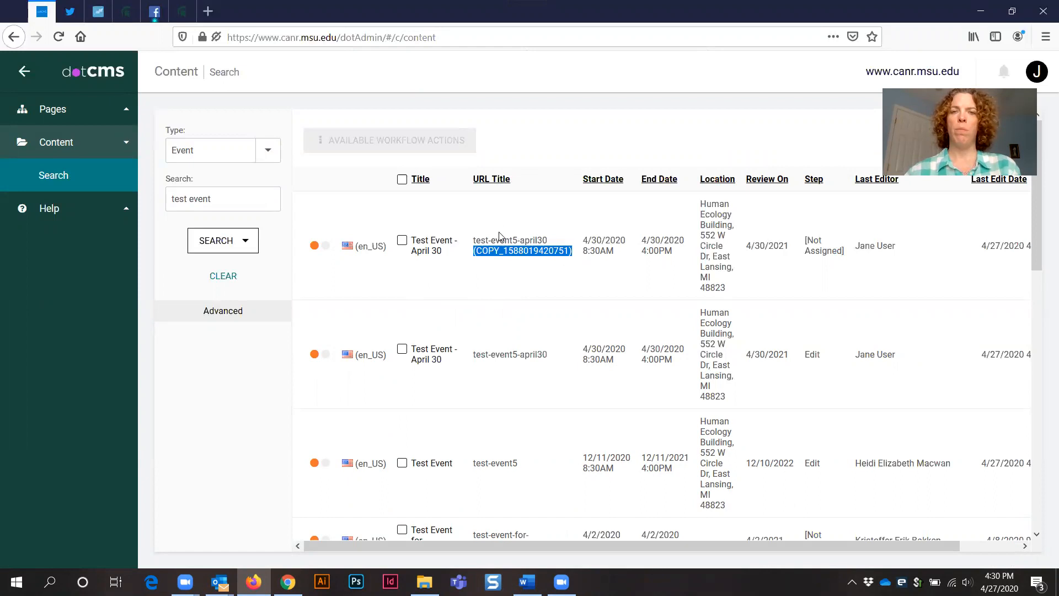
- Open the copied event for editing and change its title to "New Test Event"
left_click(428, 253)
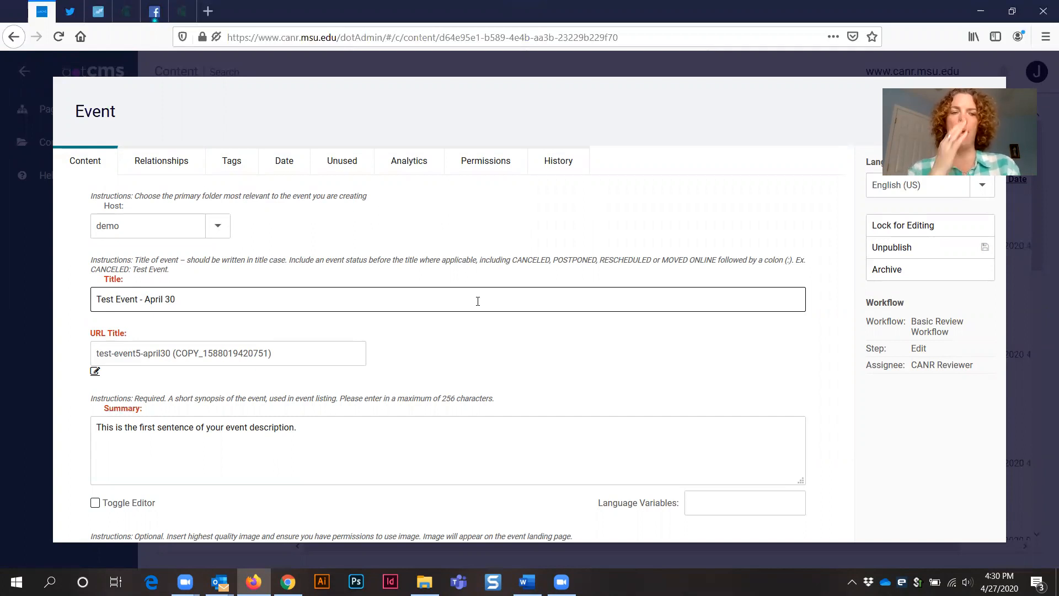
type("New")
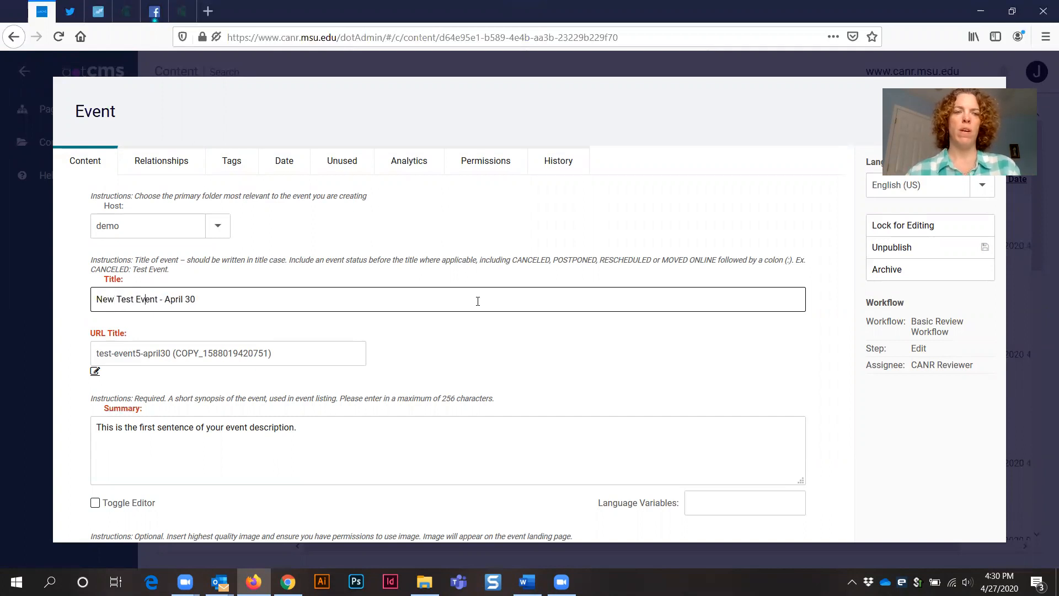
key("BackSpace")
key("BackSpace")
key("BackSpace")
key("BackSpace")
key("BackSpace")
key("BackSpace")
key("BackSpace")
key("BackSpace")
key("BackSpace")
key("BackSpace")
key("BackSpace")
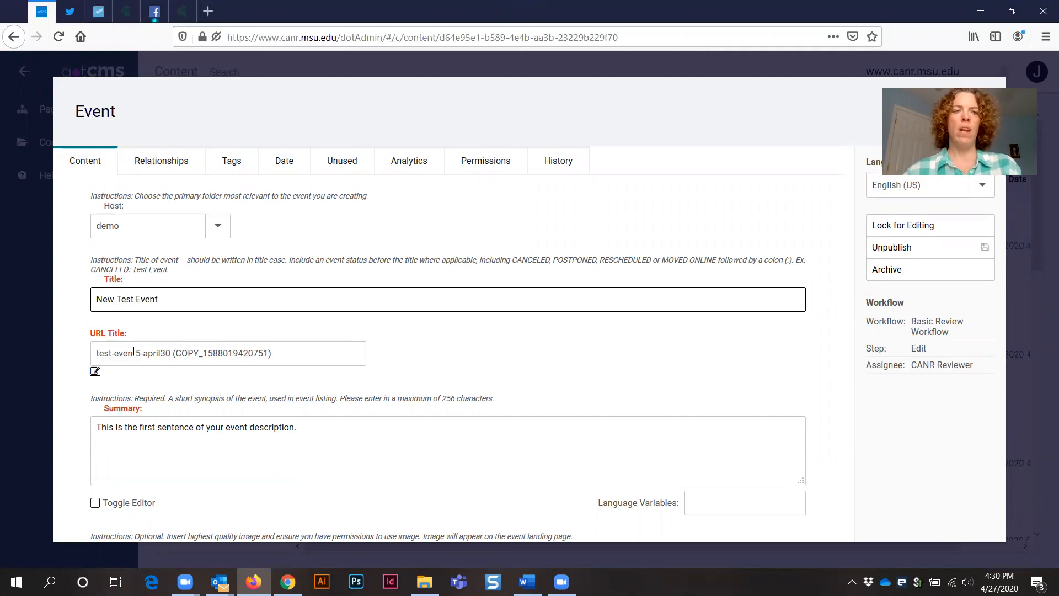
- Change the event's URL title to "new-test-event5", removing the copy suffix and the date
left_click(288, 353)
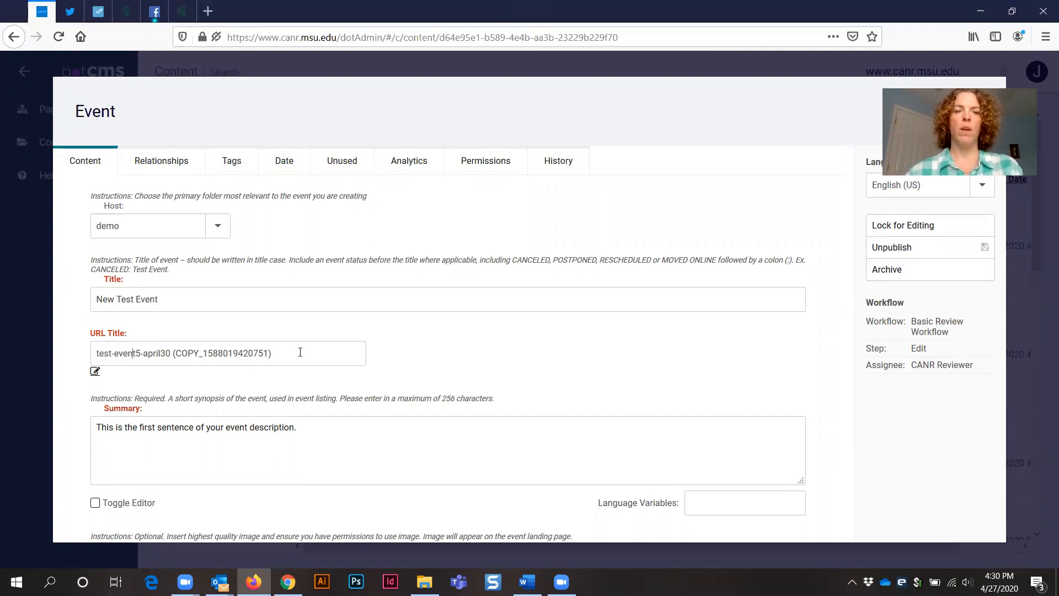
left_click_drag(280, 352, 169, 353)
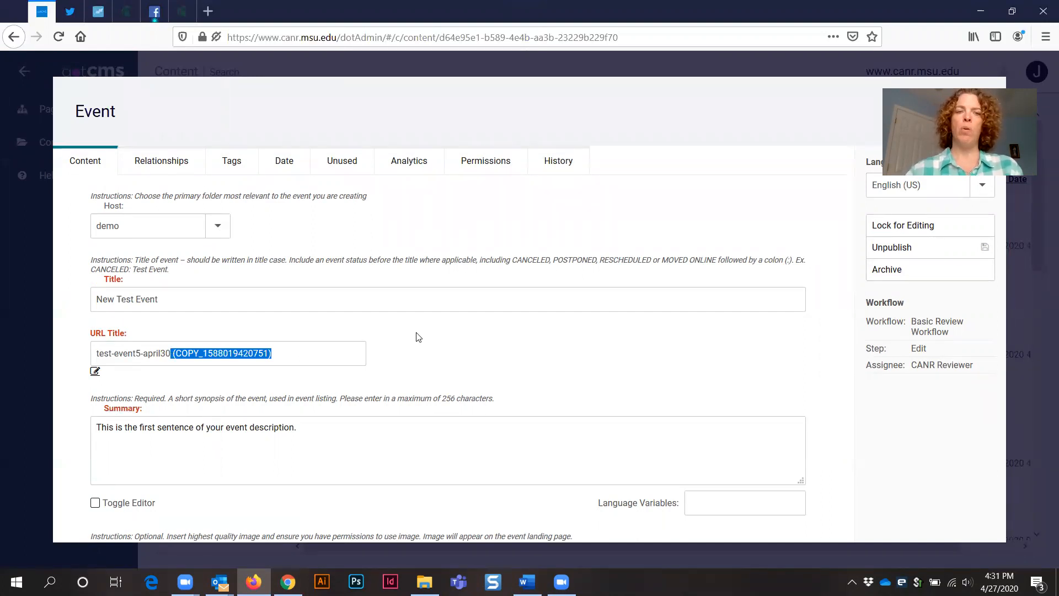
key("BackSpace")
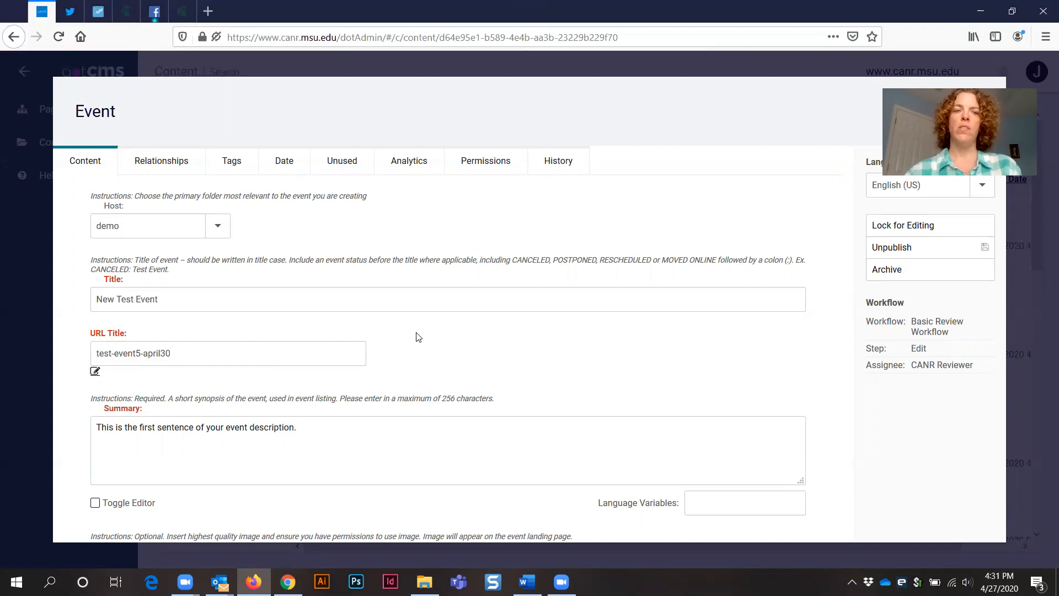
key("BackSpace")
key("BackSpace")
key("BackSpace")
key("BackSpace")
key("BackSpace")
key("BackSpace")
key("BackSpace")
key("BackSpace")
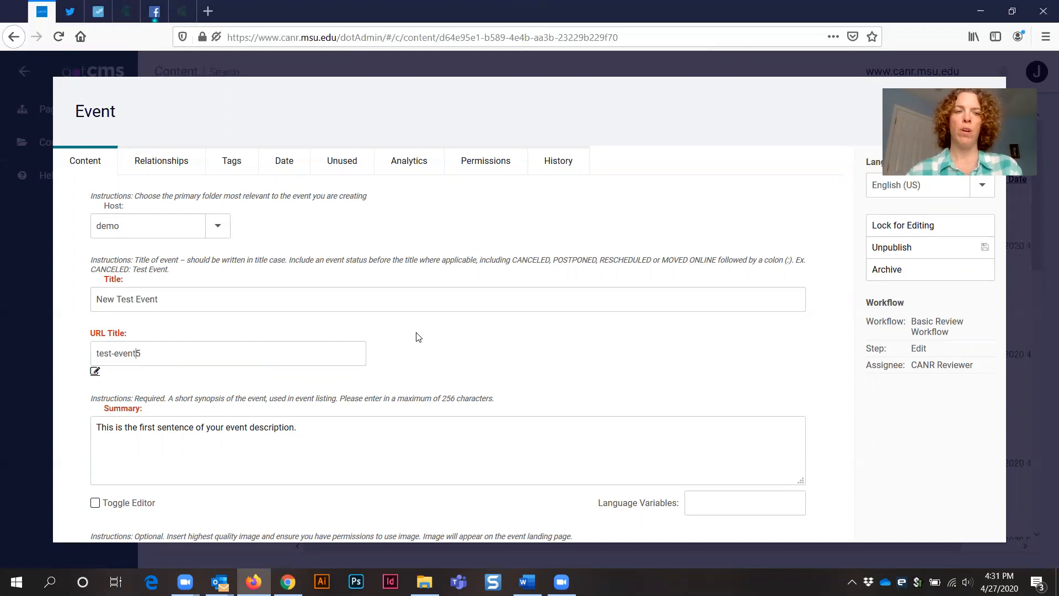
type("new")
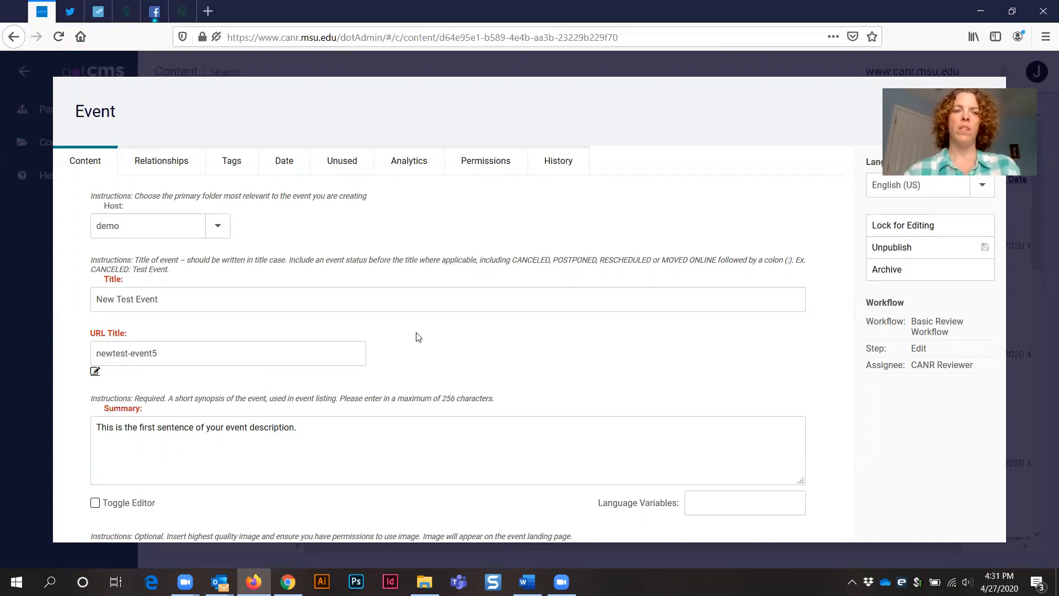
type("-")
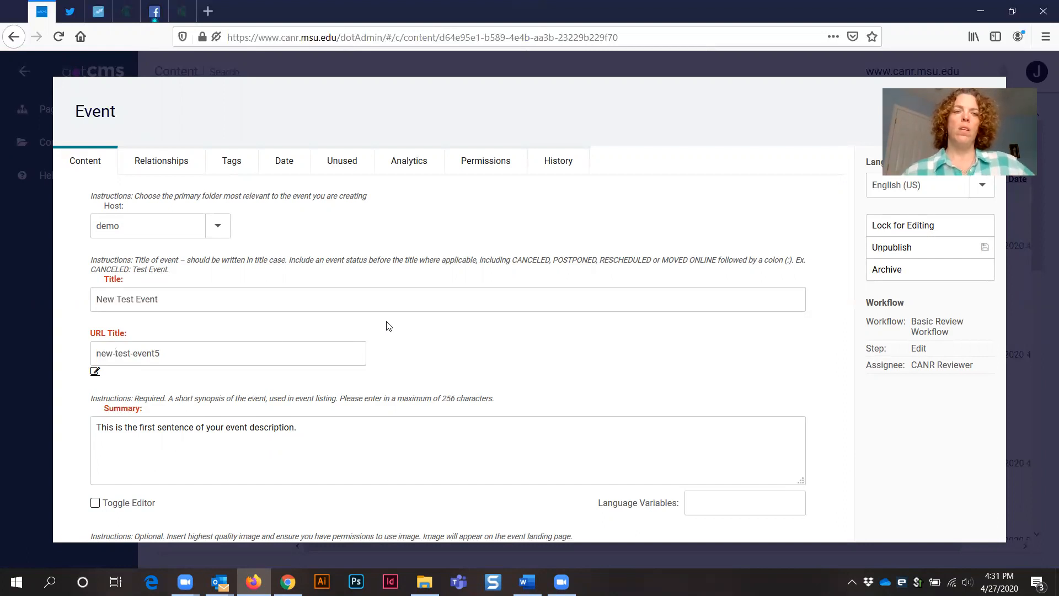
- Review the event's summary, image, image description, caption and crop fields
scroll(214, 353, "down", 2)
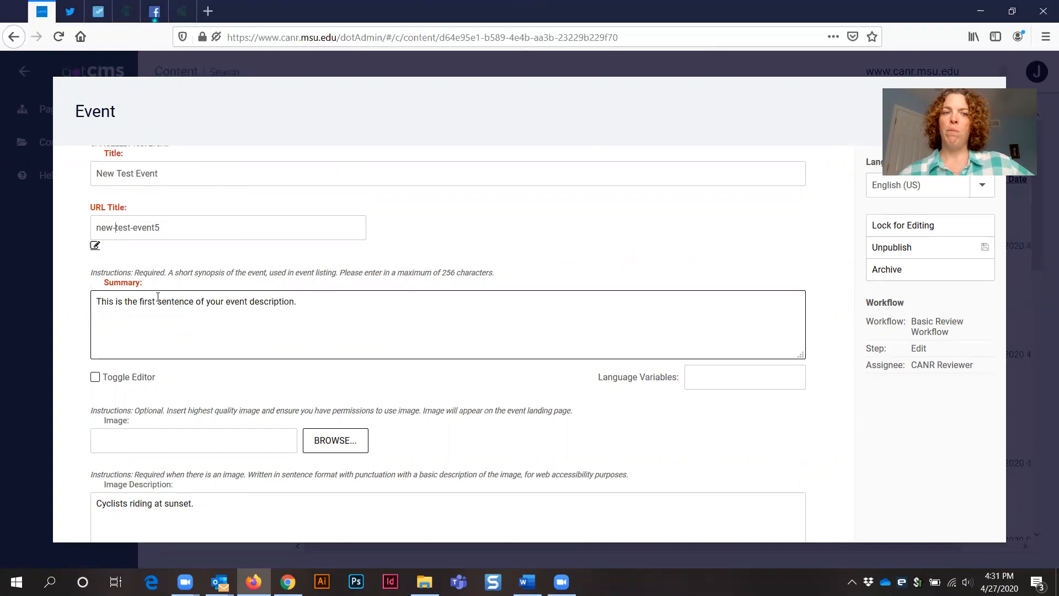
scroll(423, 346, "down", 3)
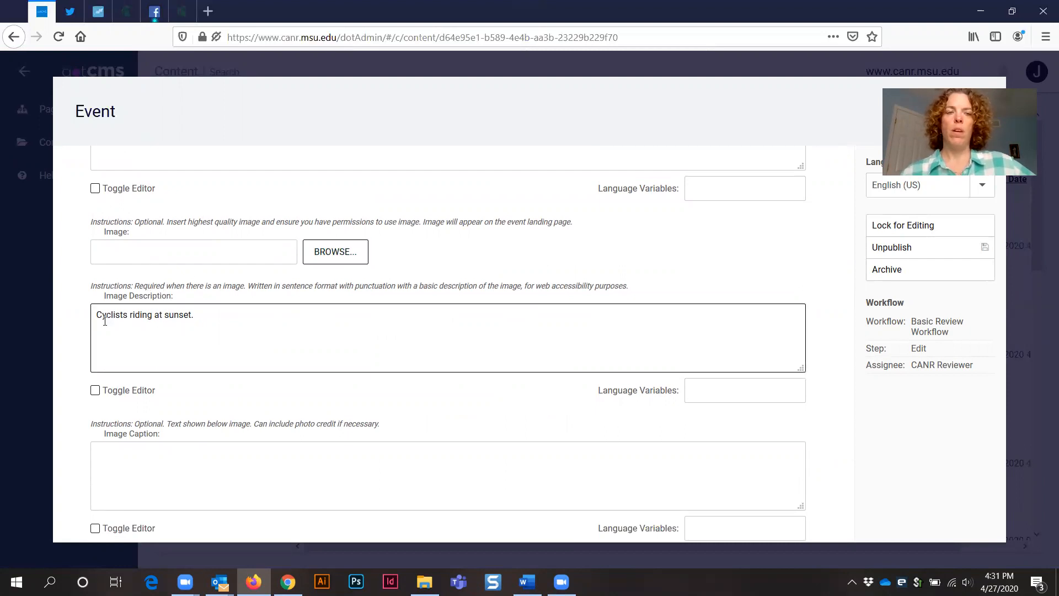
left_click_drag(214, 314, 95, 315)
left_click(221, 314)
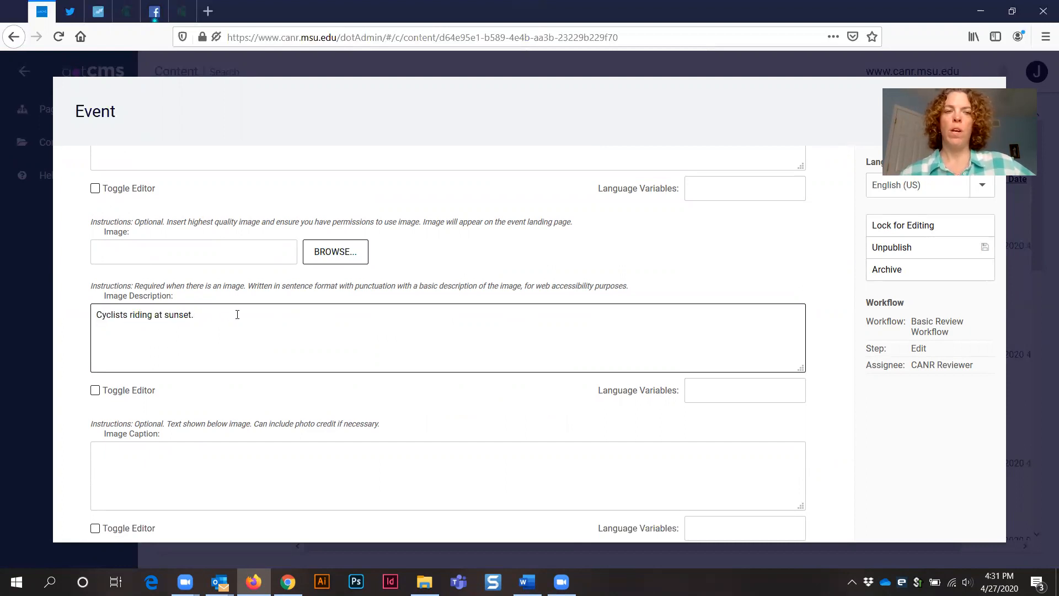
scroll(261, 338, "down", 1)
left_click(193, 218)
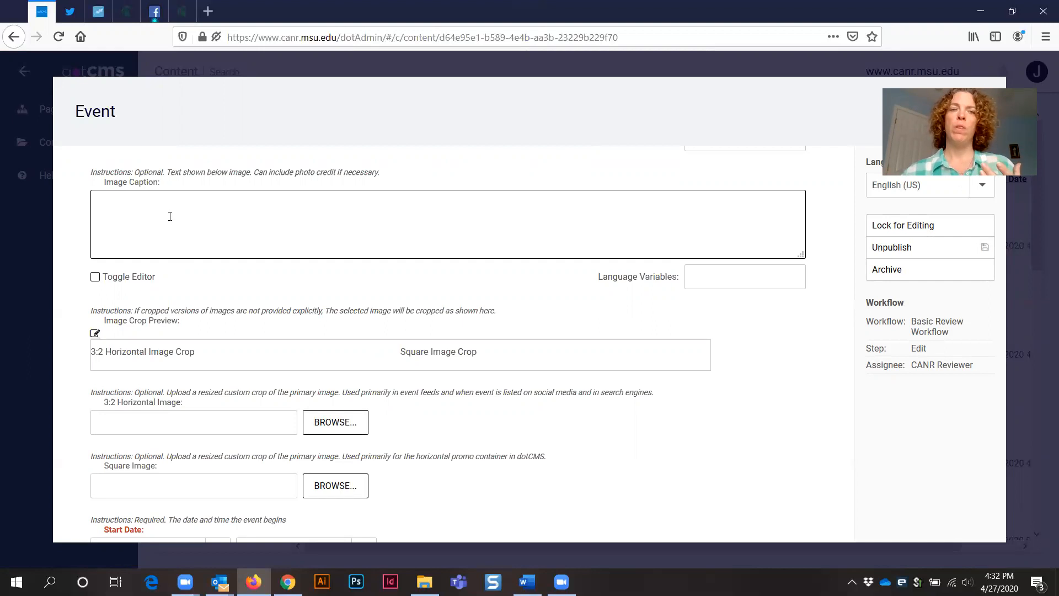
scroll(170, 215, "up", 3)
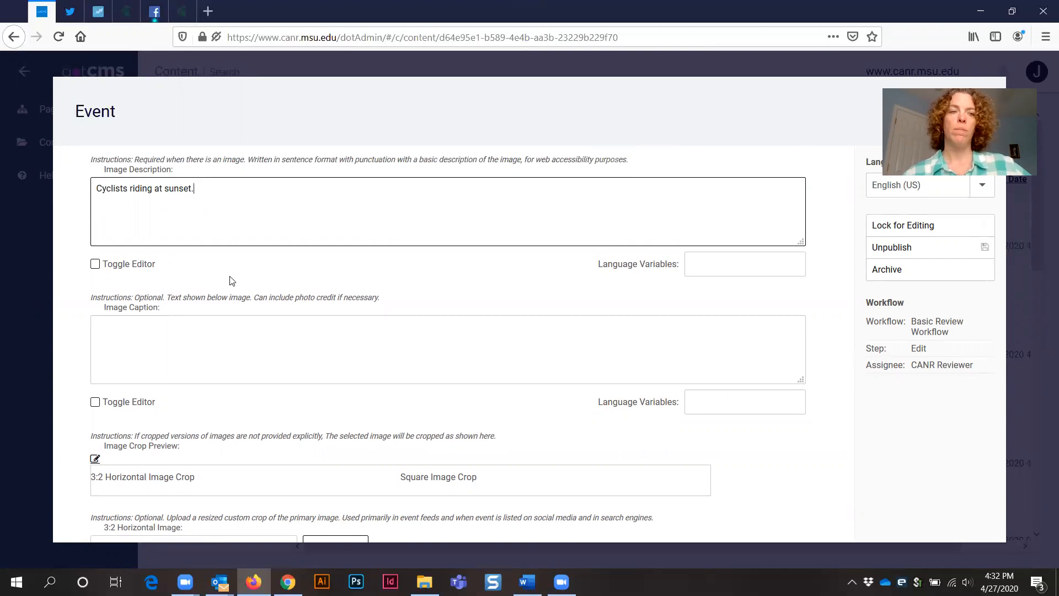
- Set the event's start date to 5/15/2020
scroll(230, 280, "down", 8)
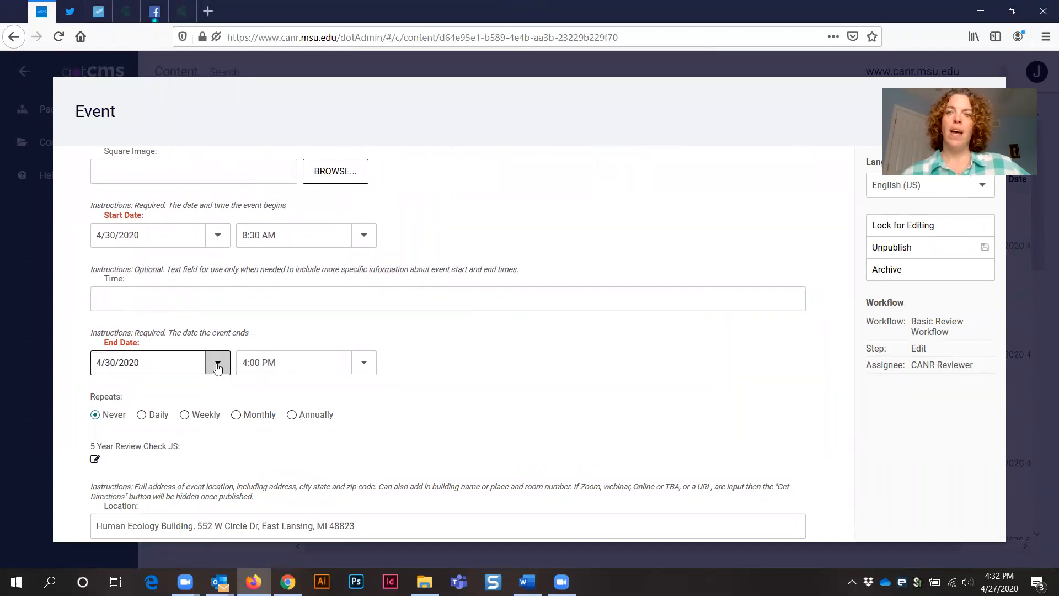
left_click(219, 239)
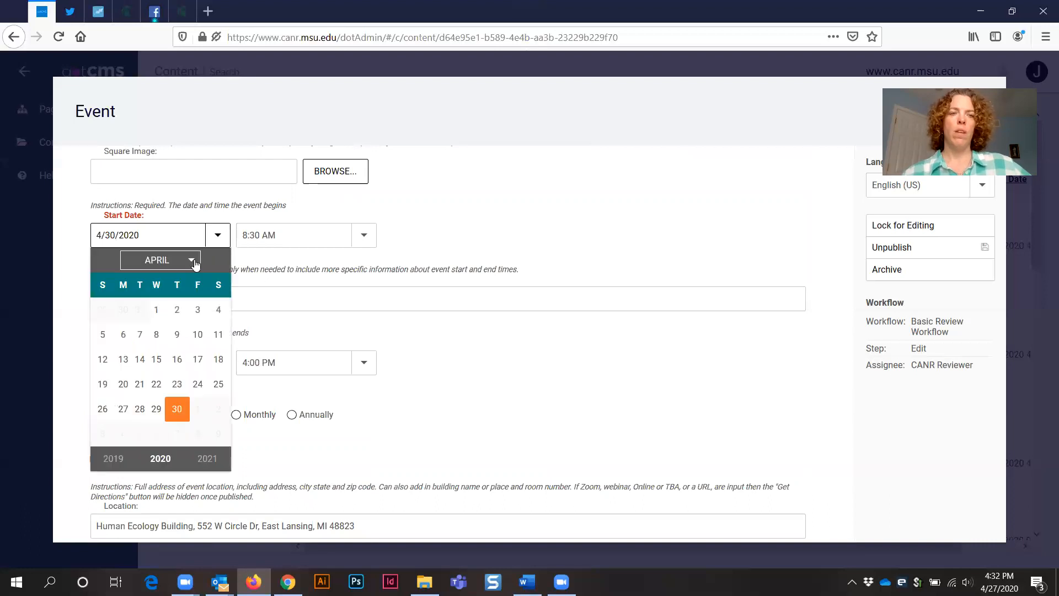
left_click(180, 266)
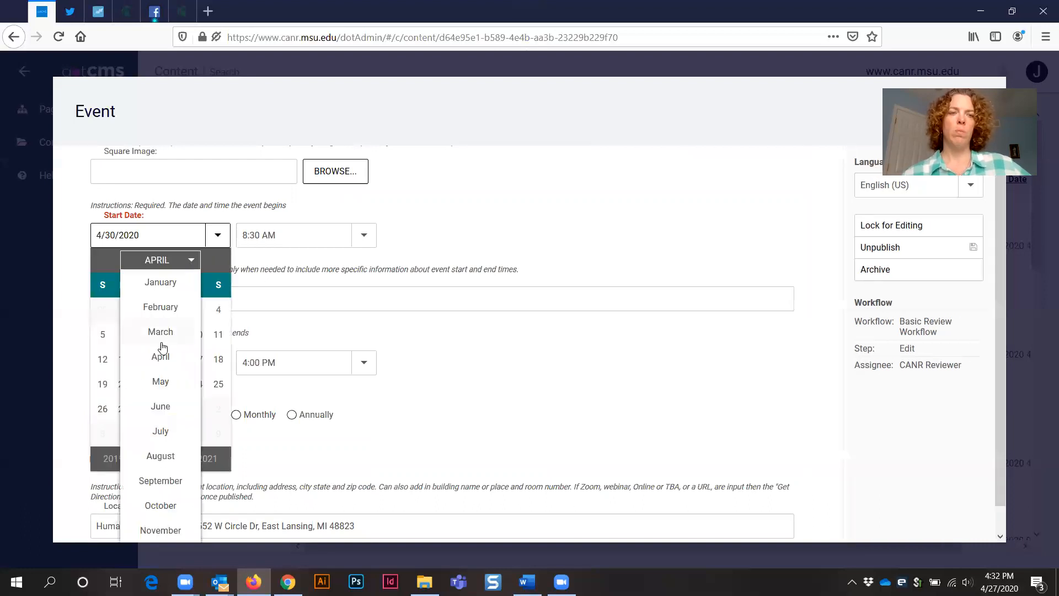
left_click(160, 382)
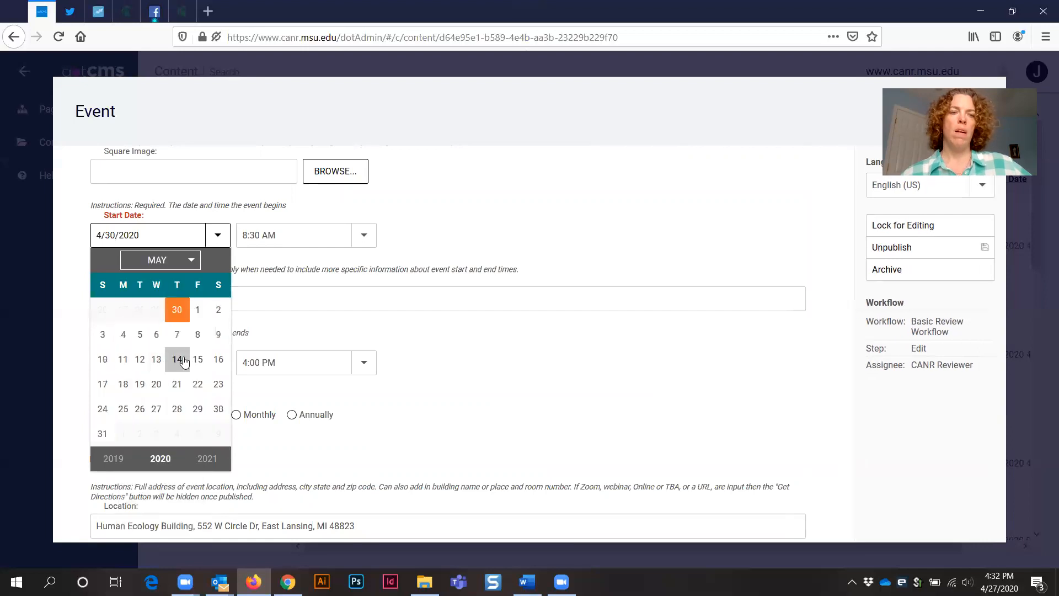
left_click(199, 359)
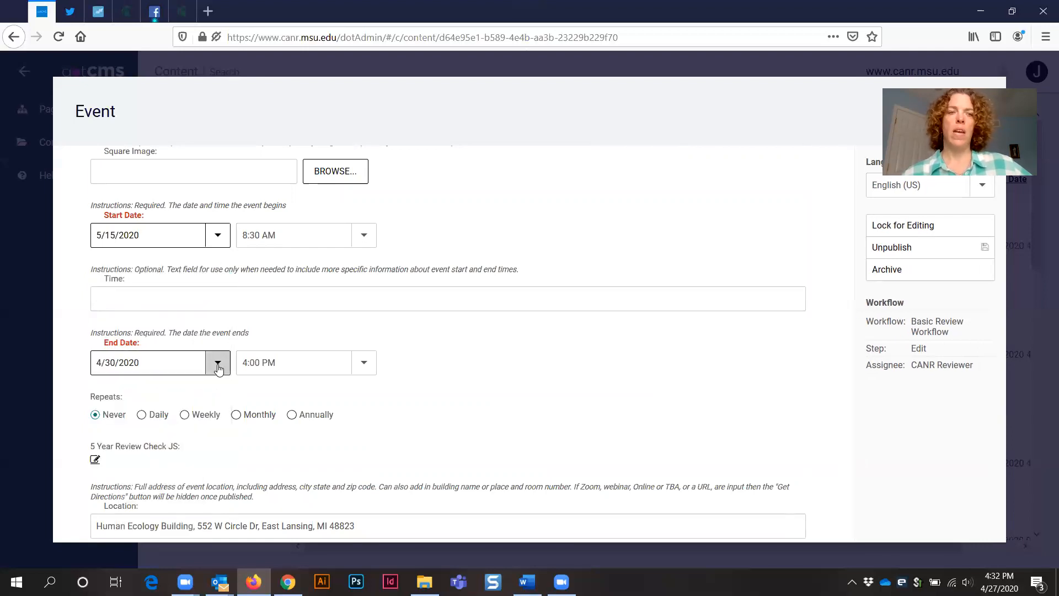
- Set the event's end date to 5/15/2020
left_click(218, 365)
left_click(172, 161)
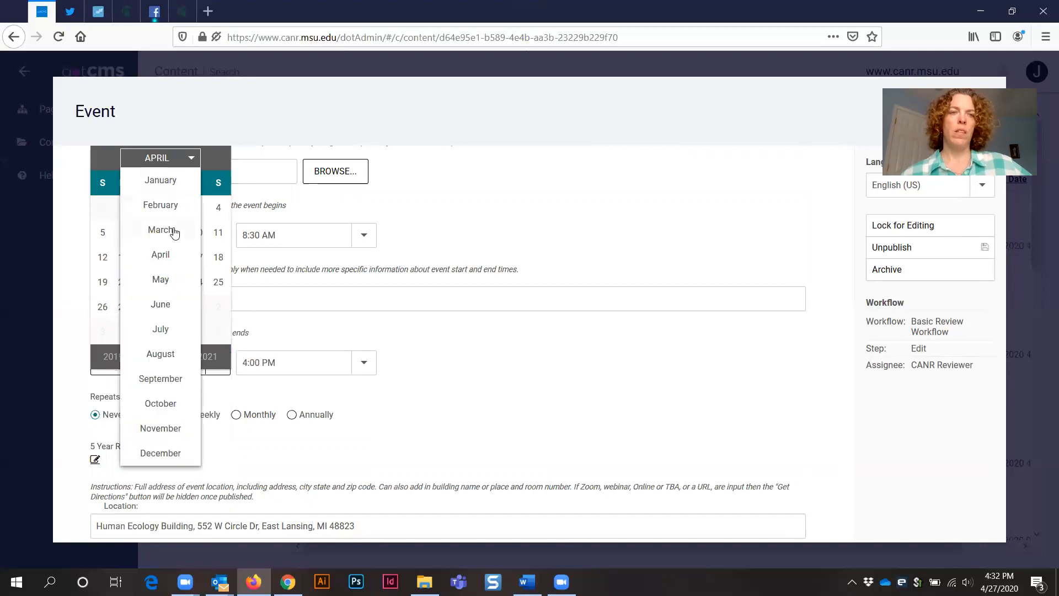
left_click(160, 279)
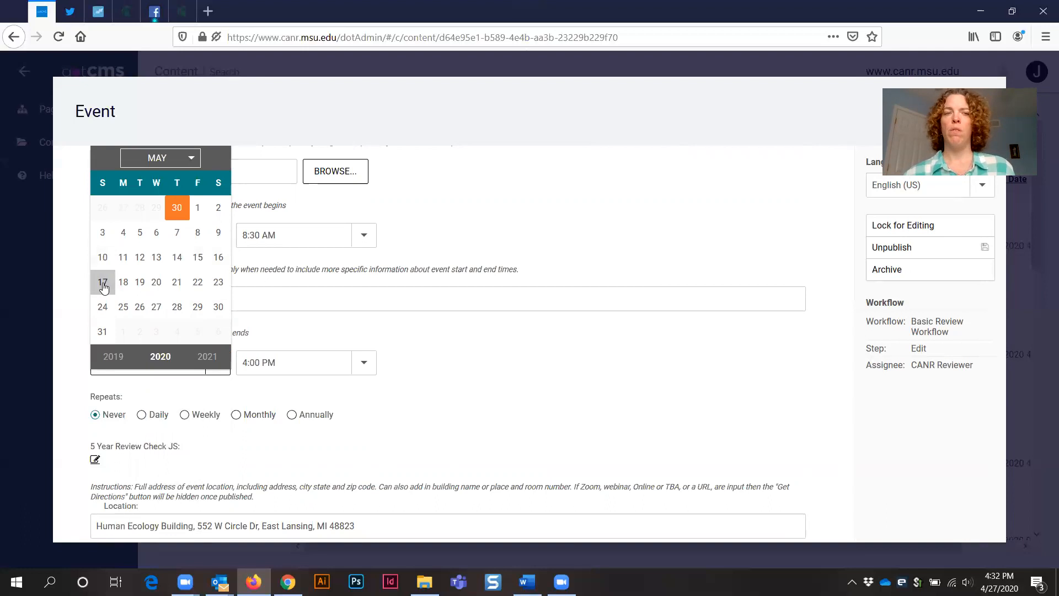
left_click(197, 258)
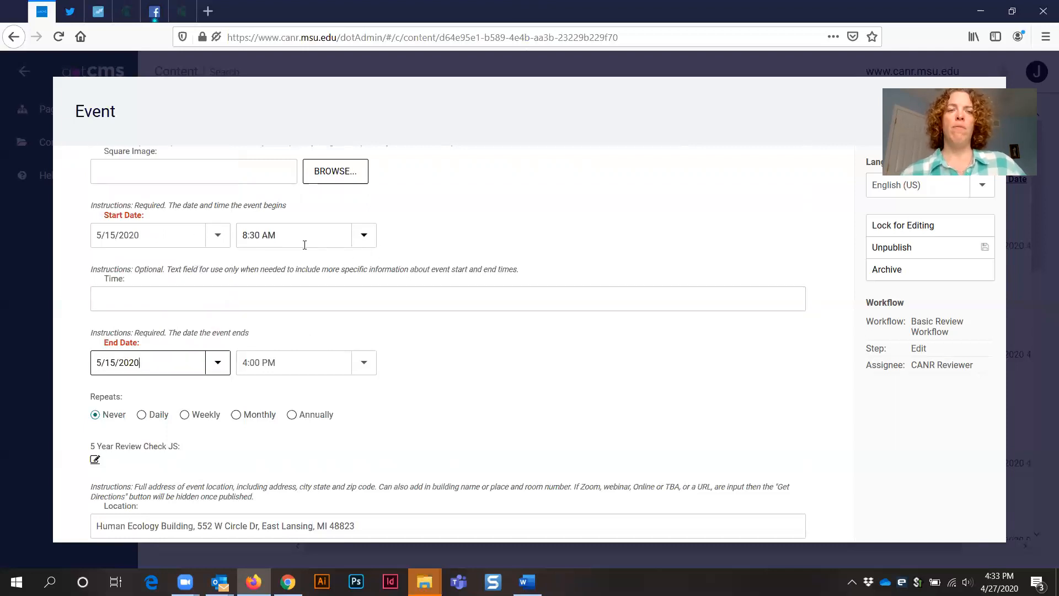
- Set the event's start time to 9:00 AM and its end time to 5:00 PM
left_click(364, 237)
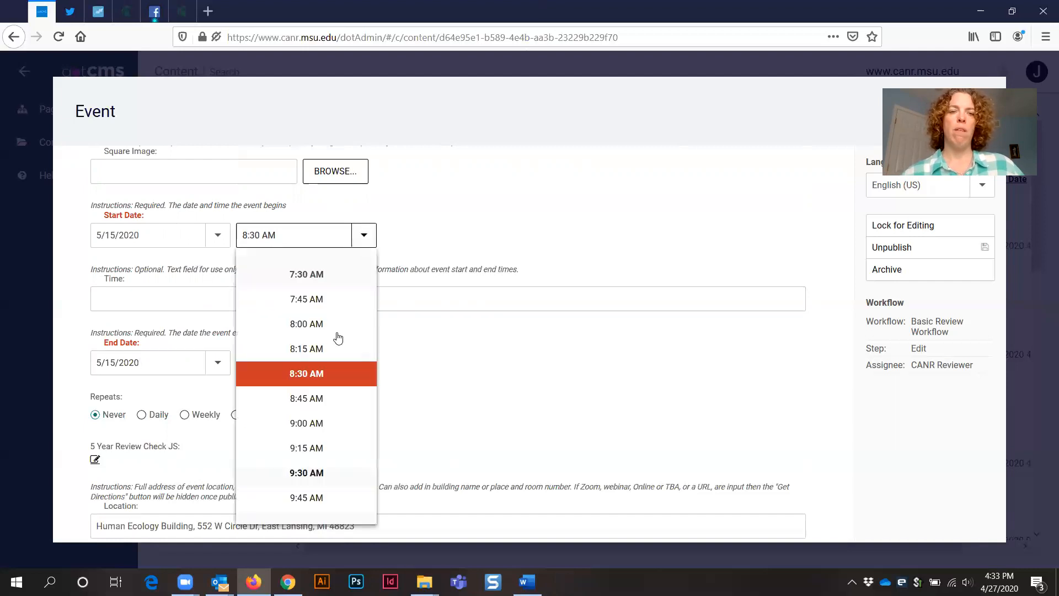
left_click(315, 423)
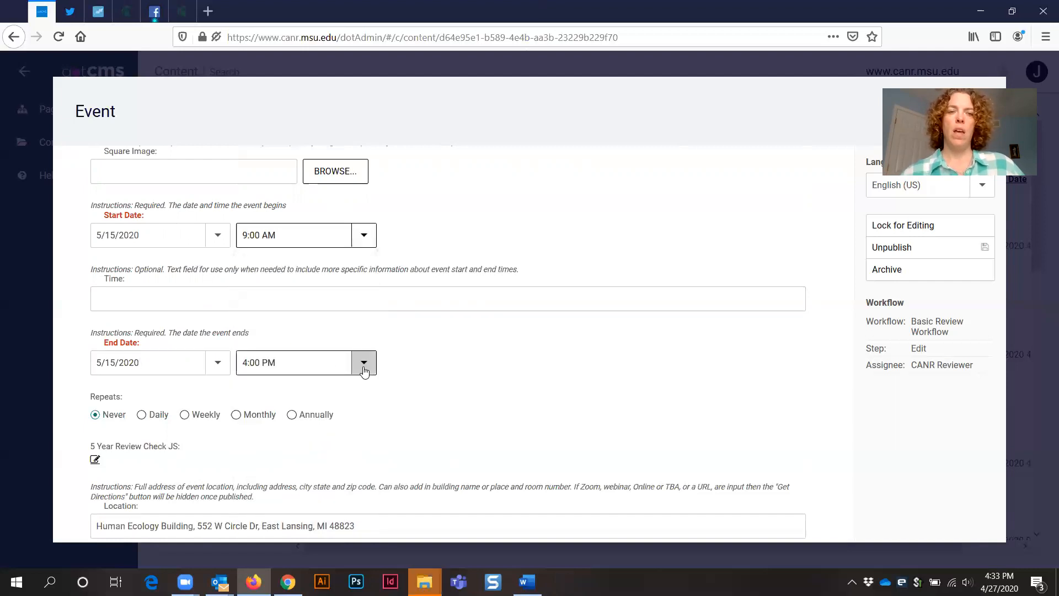
left_click(362, 366)
left_click(331, 375)
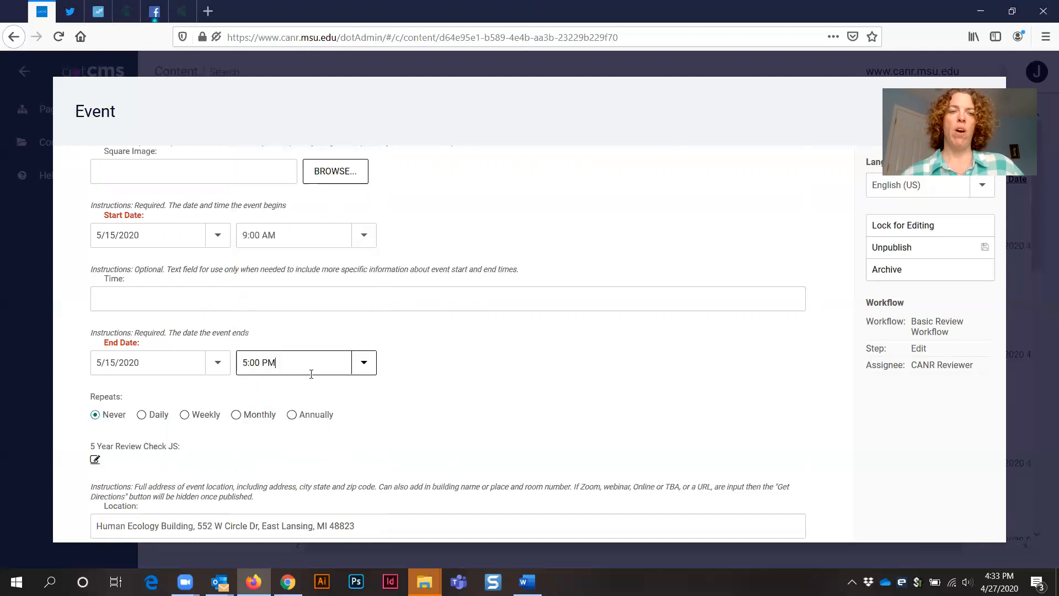
scroll(434, 364, "down", 4)
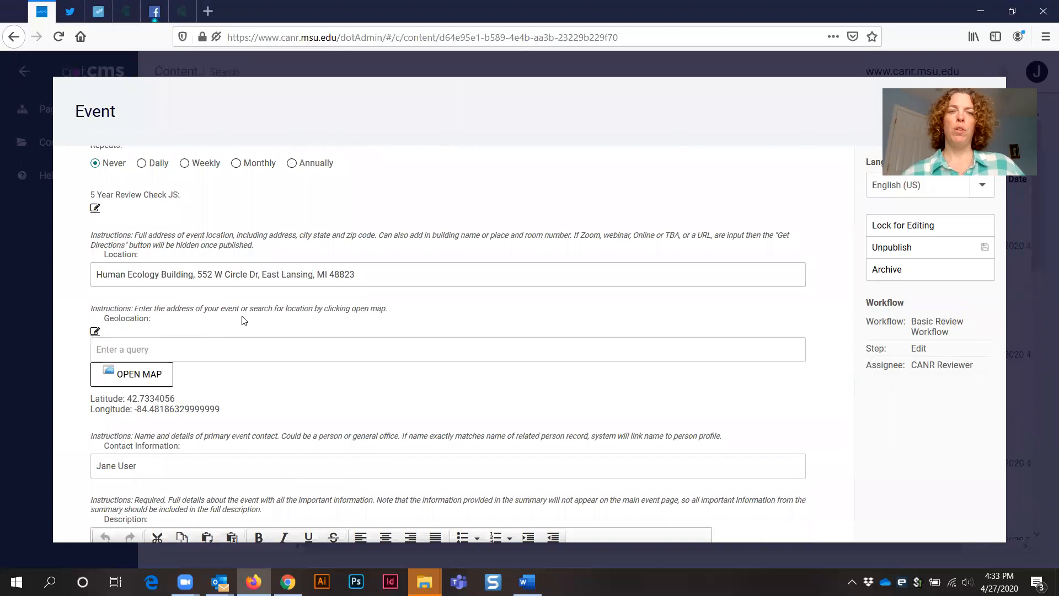
- Set the event's geolocation by looking up the venue's street address and choosing the suggested match in East Lansing, MI
left_click_drag(102, 275, 388, 274)
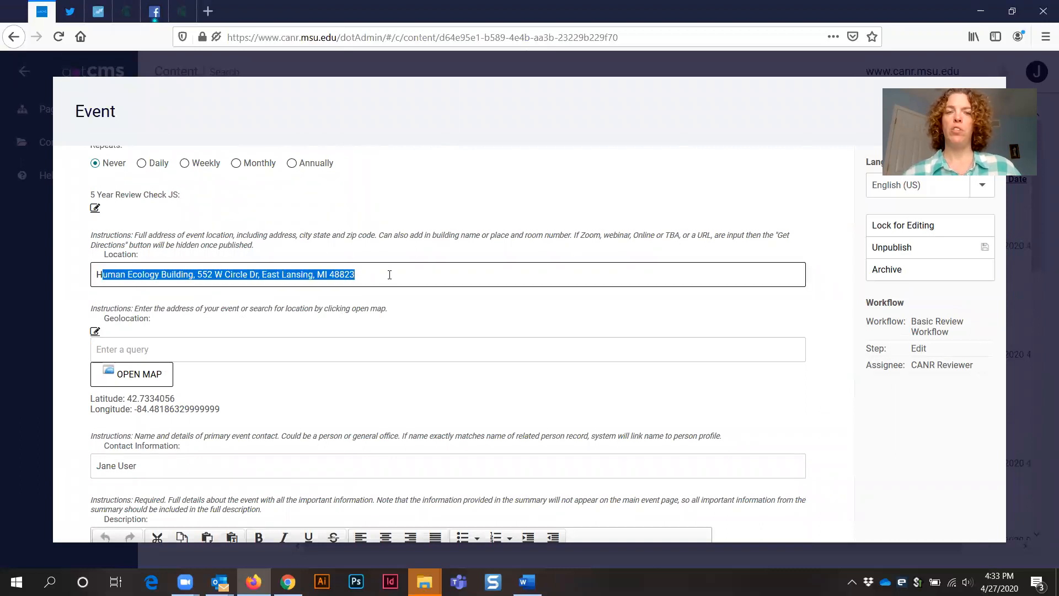
left_click(383, 277)
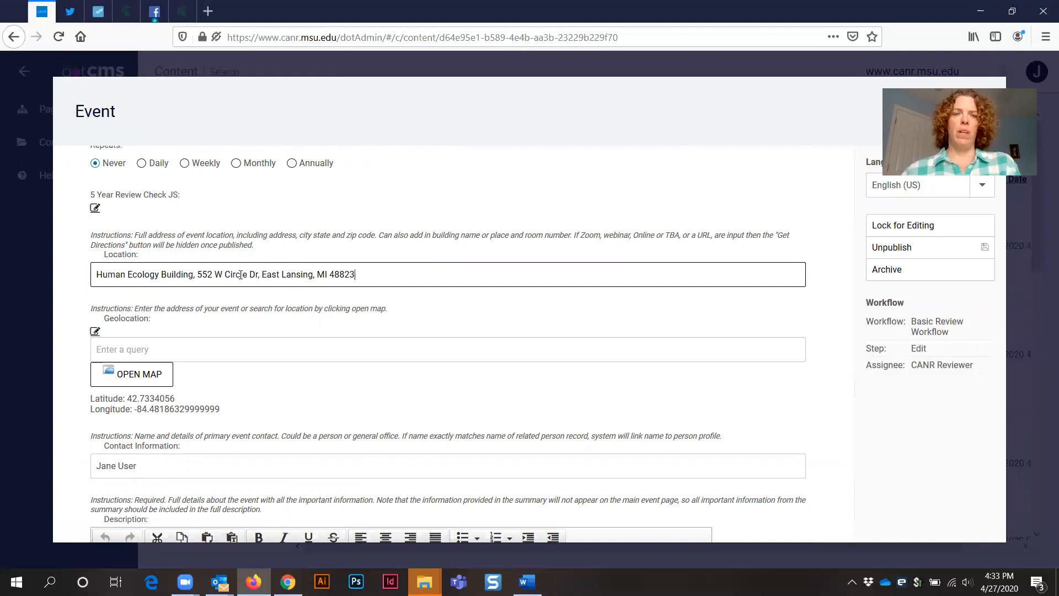
left_click(173, 341)
left_click(178, 349)
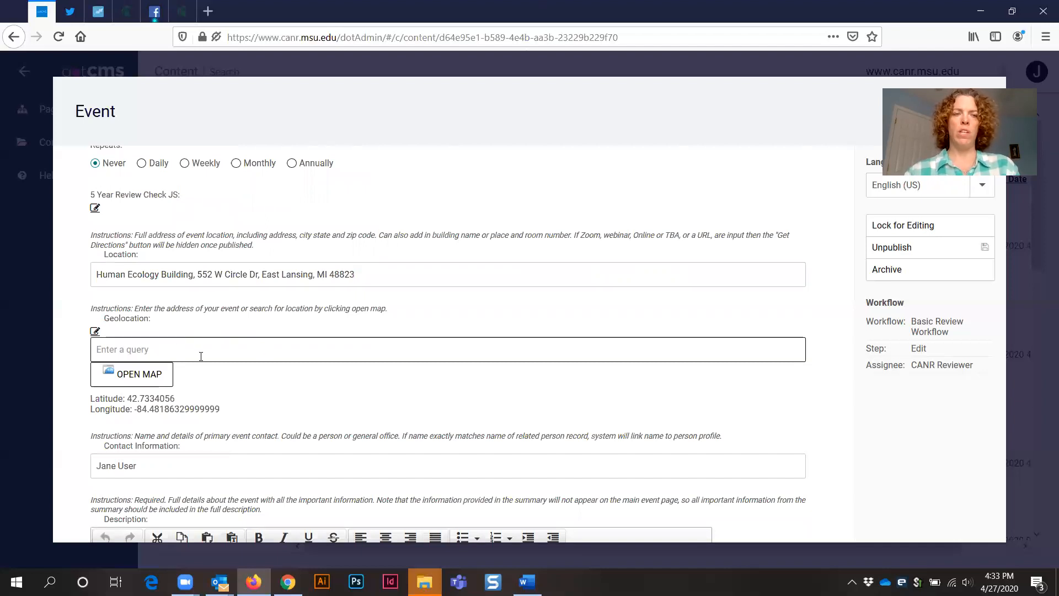
type("55")
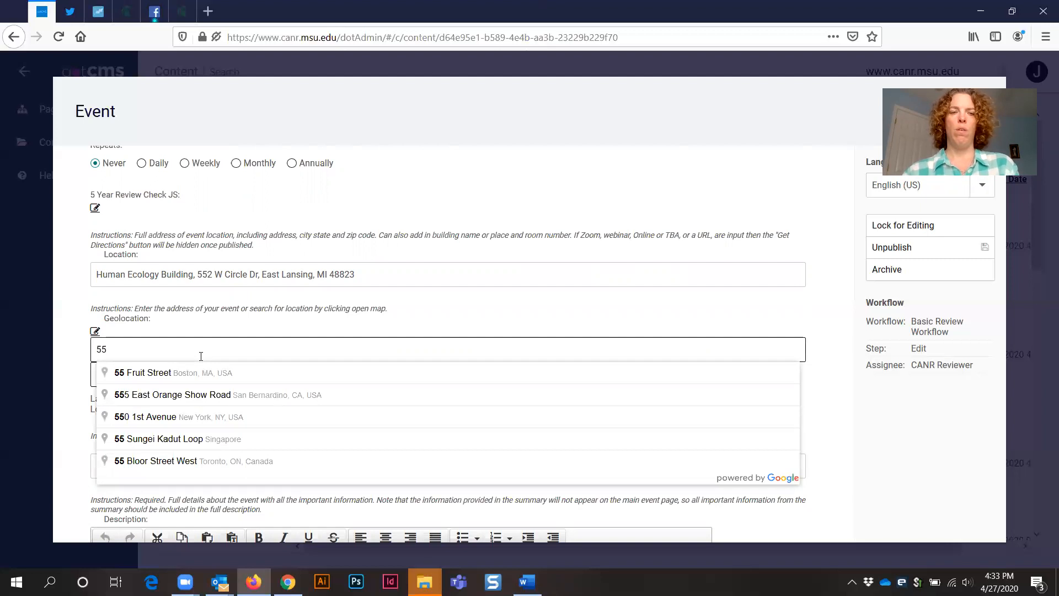
type("0")
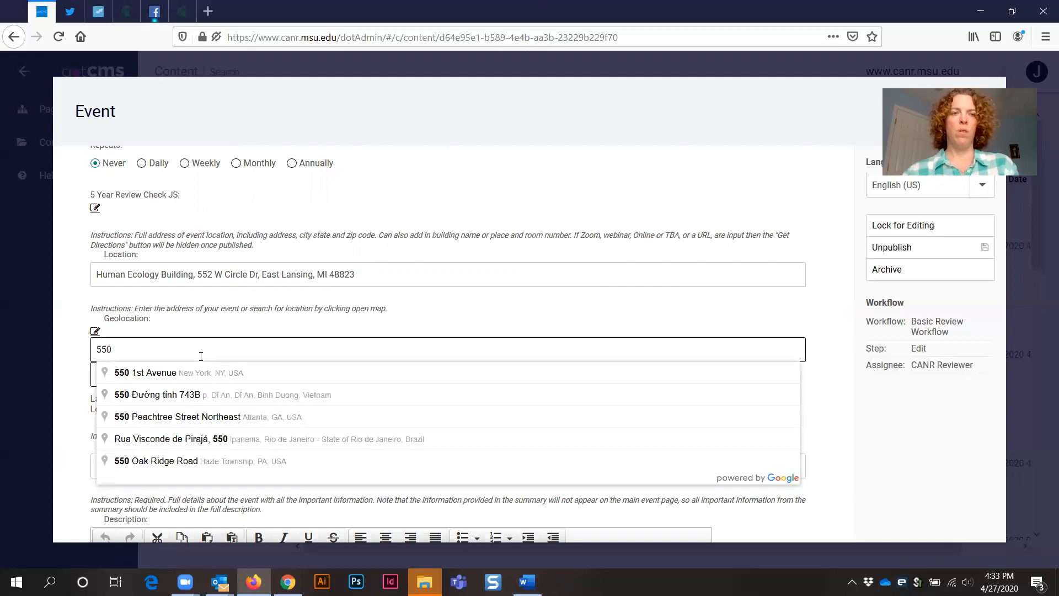
type(" W circle drive")
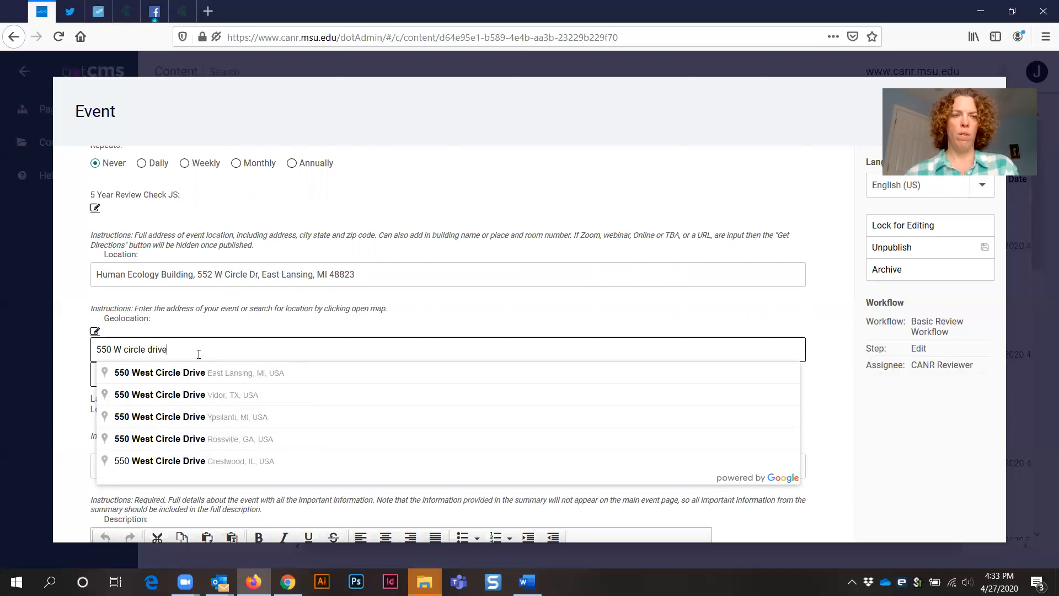
left_click(189, 378)
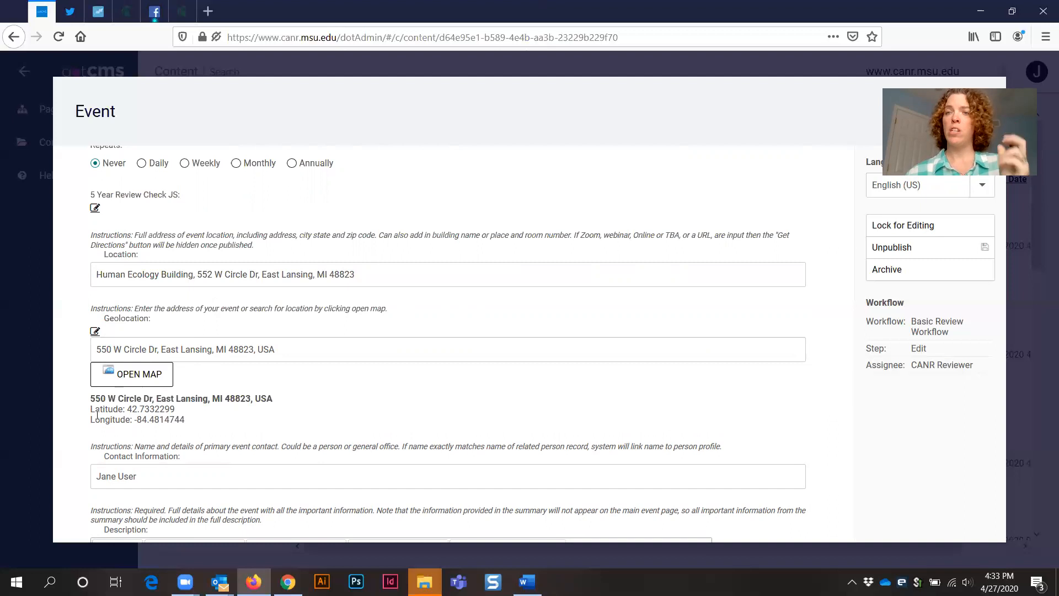
- Update the event's location by replacing its street address with the one from the geolocation field and its building name with "MSU Union"
left_click_drag(102, 351, 258, 348)
key("ctrl+c")
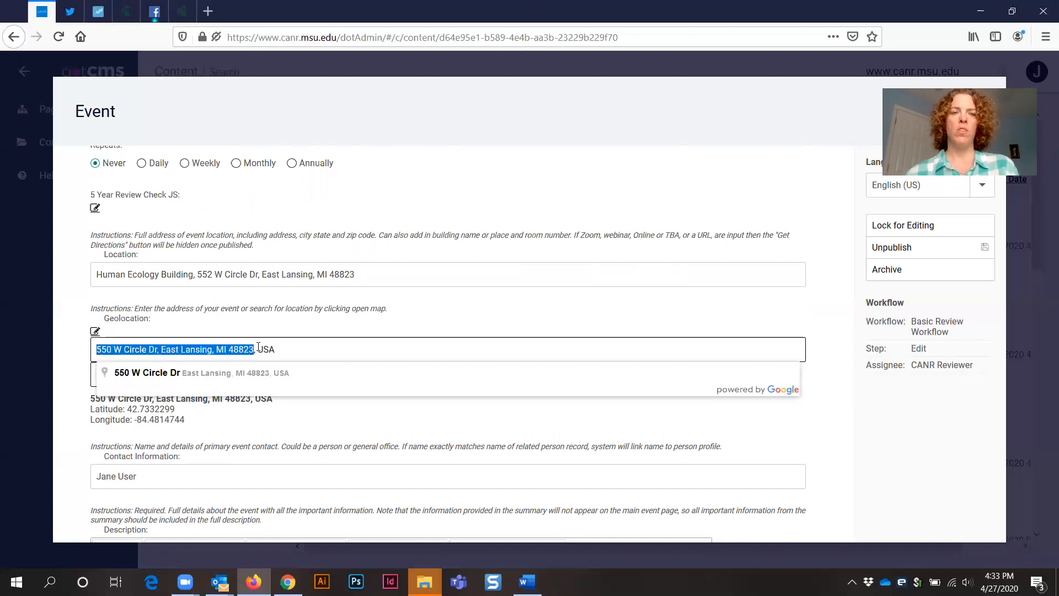
left_click_drag(197, 274, 259, 278)
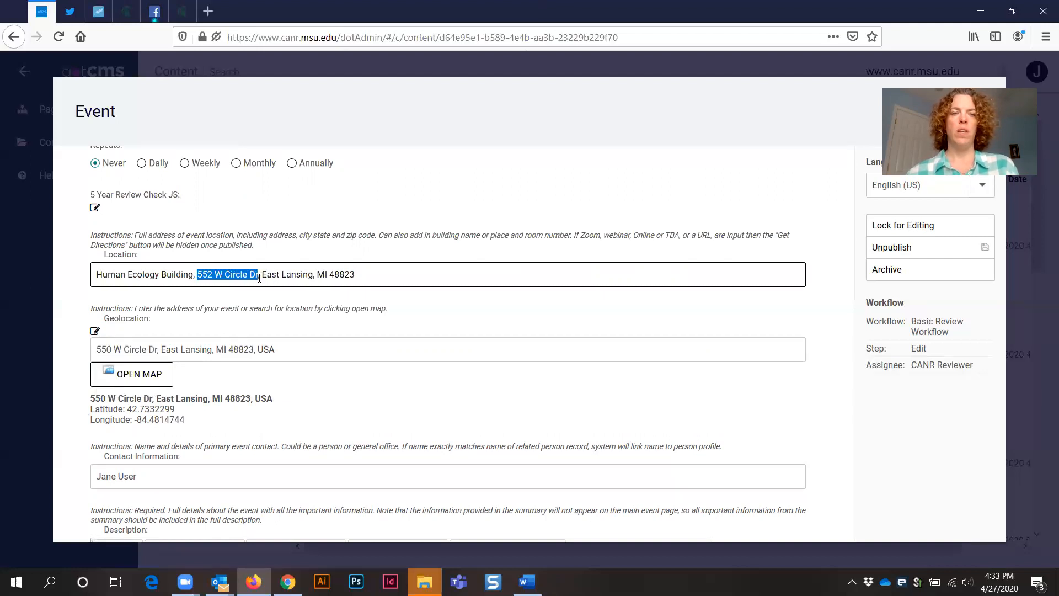
left_click_drag(357, 274, 197, 270)
key("ctrl+v")
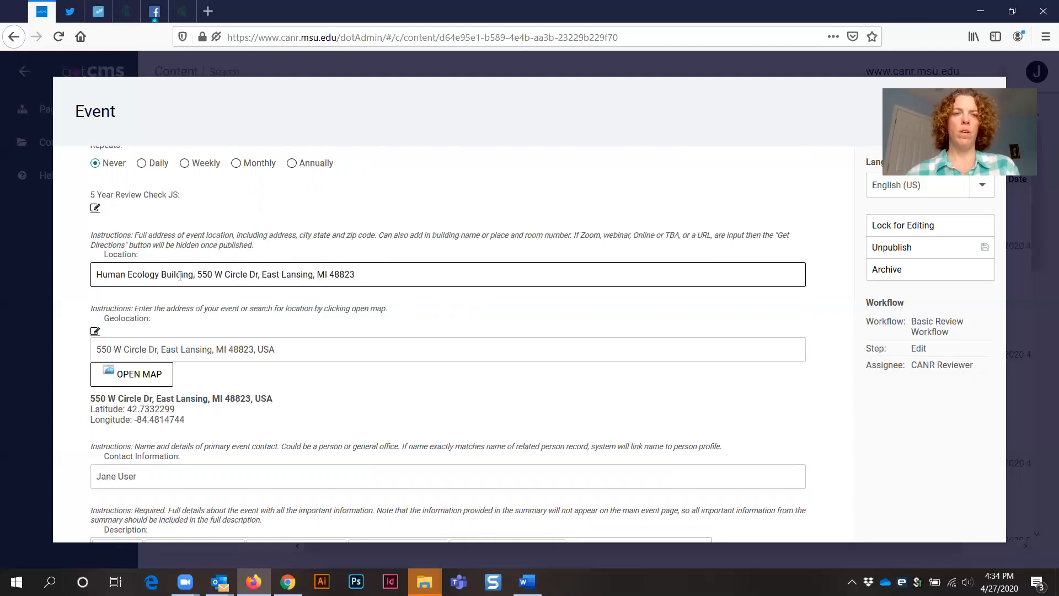
left_click_drag(194, 275, 96, 274)
type("MSU Union")
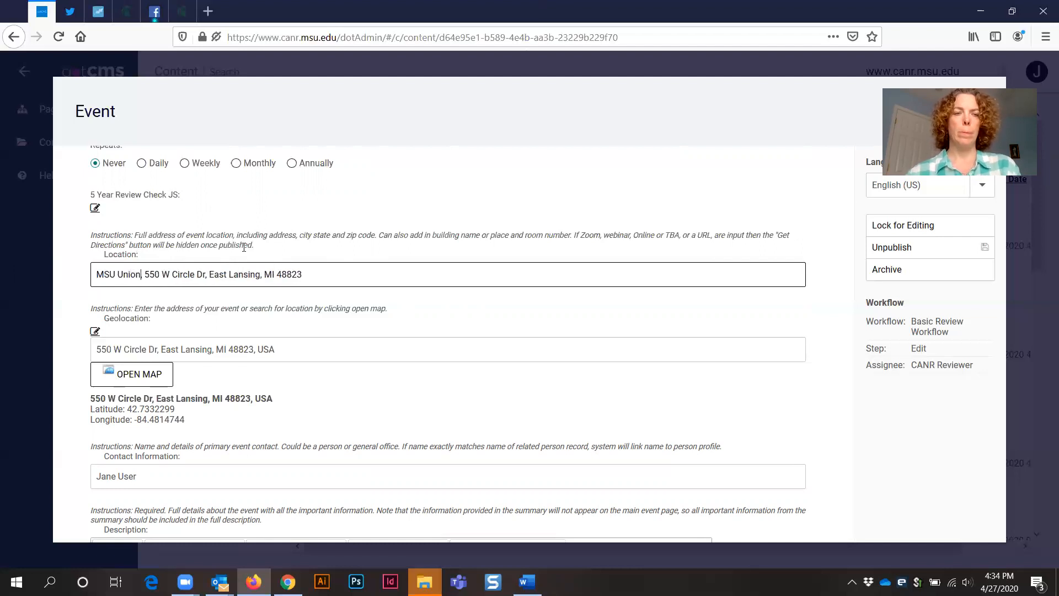
- Add a second contact person's name after the existing one in the event's contact information, separated by a comma
scroll(331, 330, "down", 1)
scroll(331, 330, "down", 2)
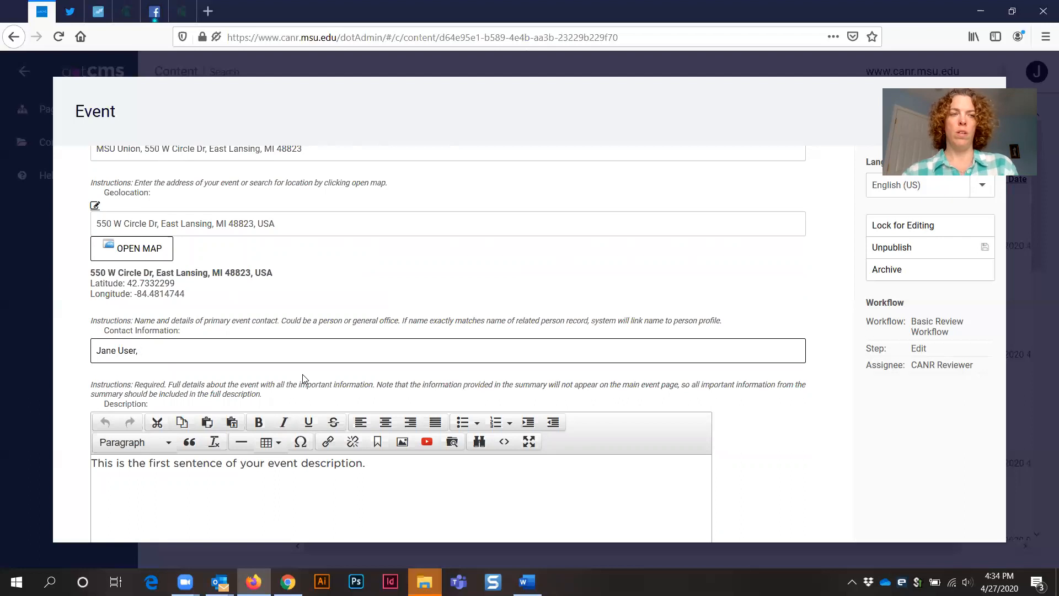
type("Jon User")
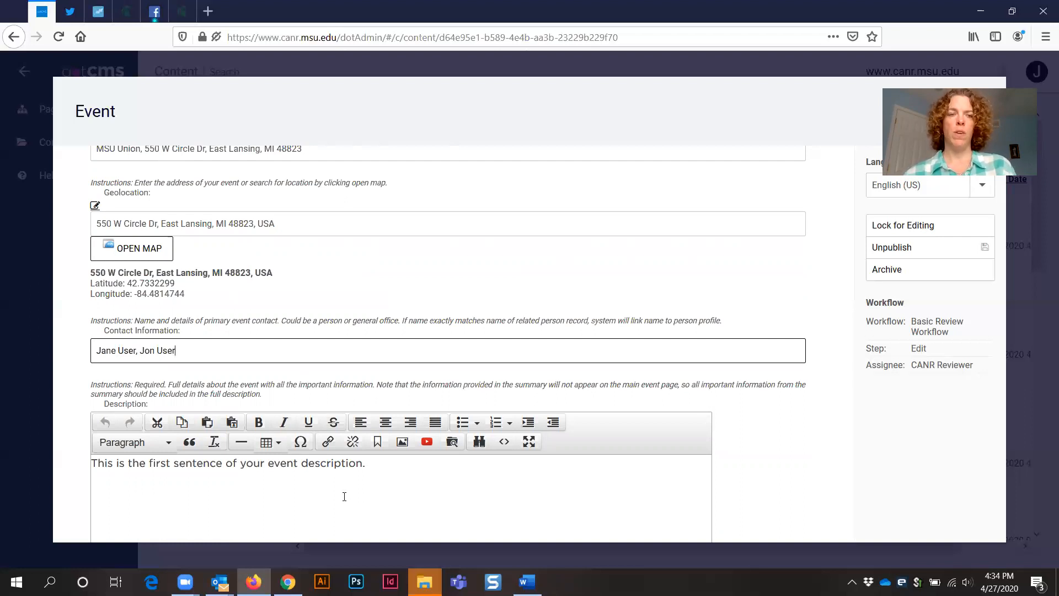
- Append "This is the second sentence of your event description" to the event's description, keeping the Paragraph format
scroll(447, 448, "down", 1)
scroll(447, 447, "down", 3)
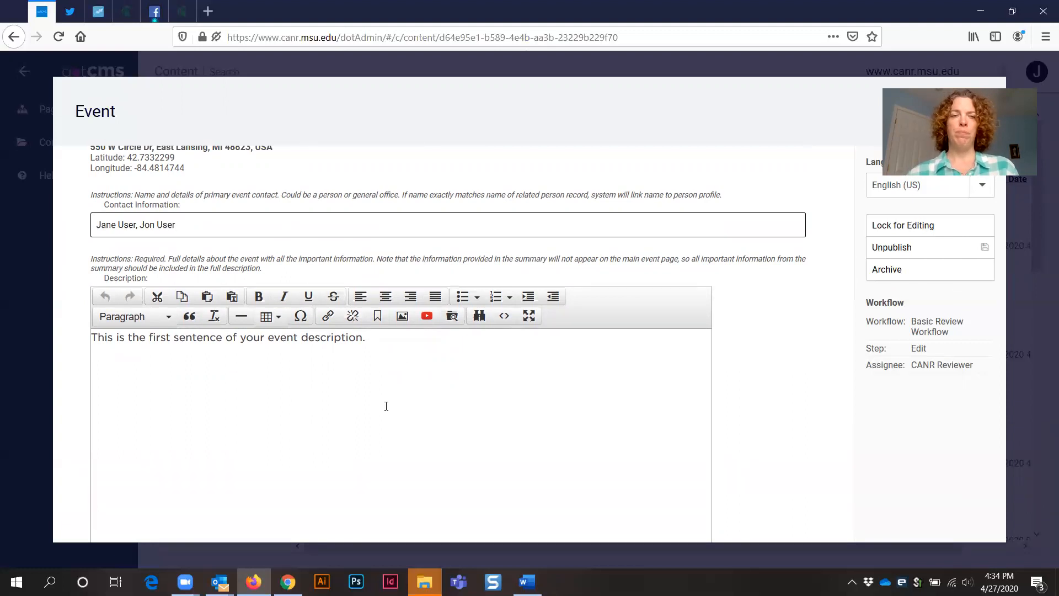
scroll(386, 406, "down", 5)
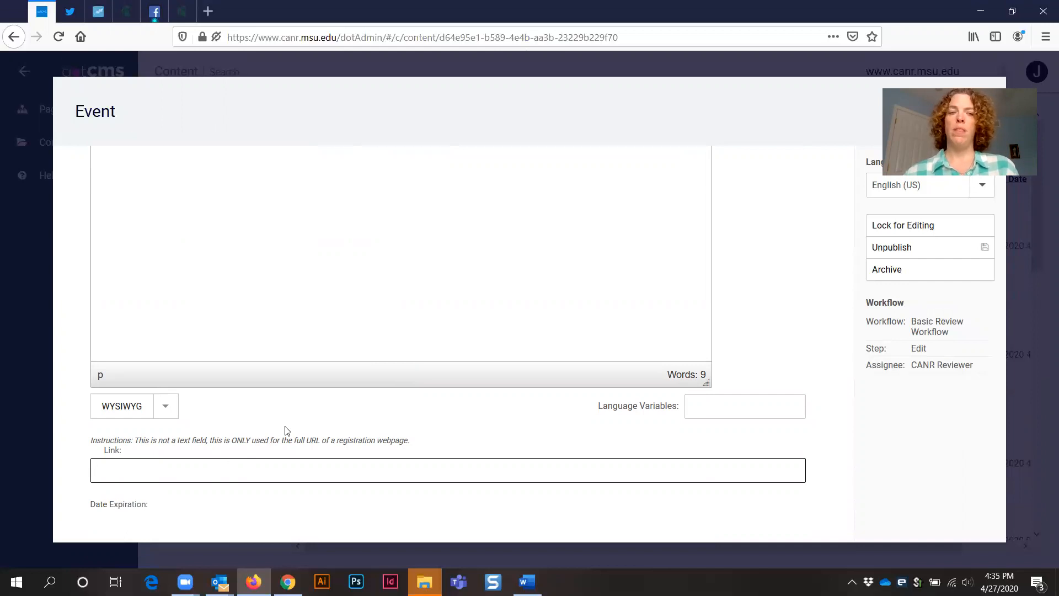
scroll(285, 436, "up", 1)
scroll(287, 433, "up", 6)
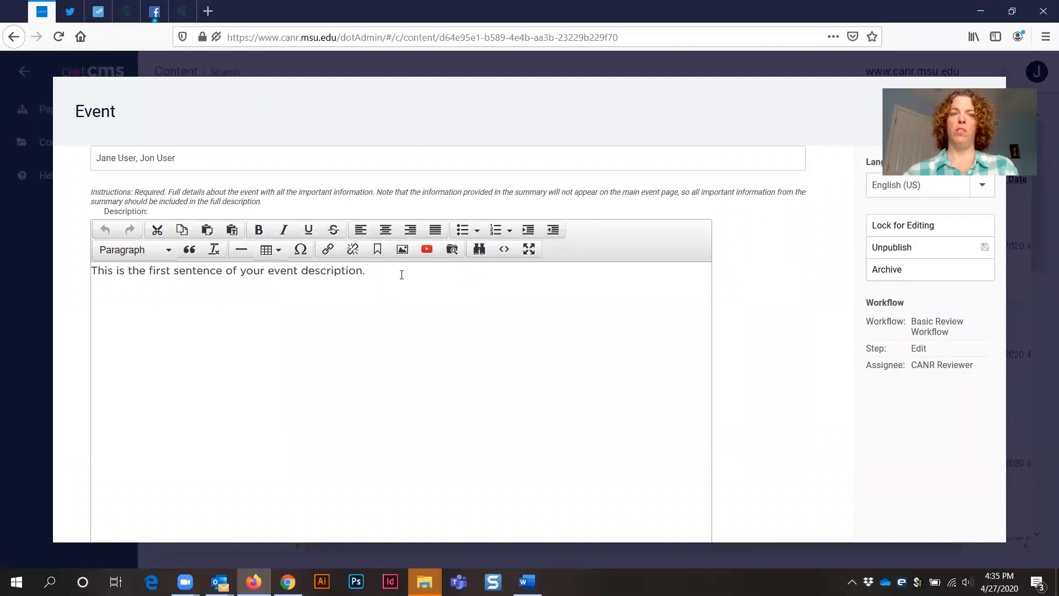
type("This is")
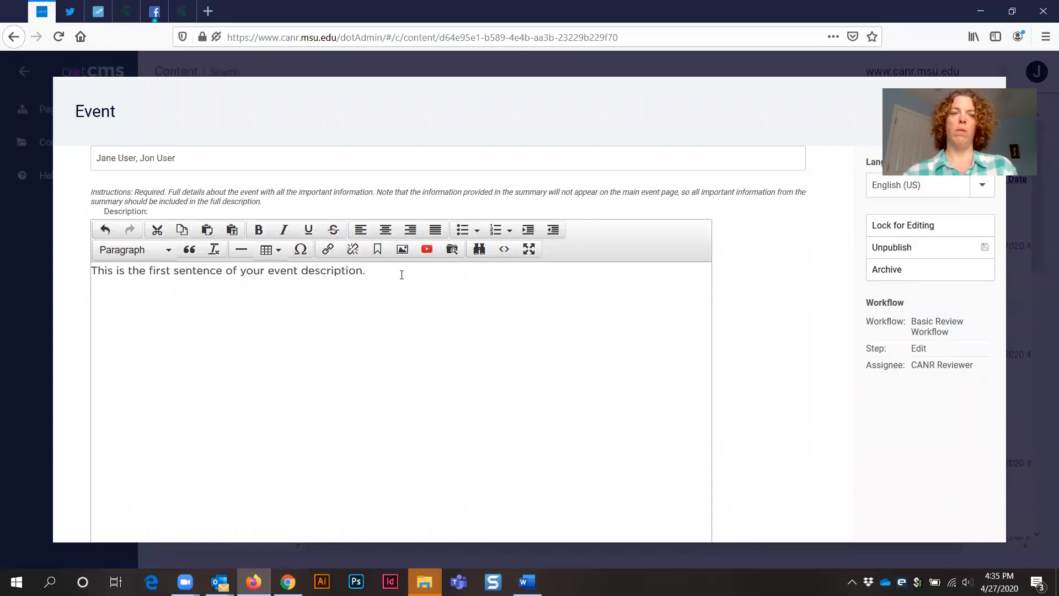
type(" the ")
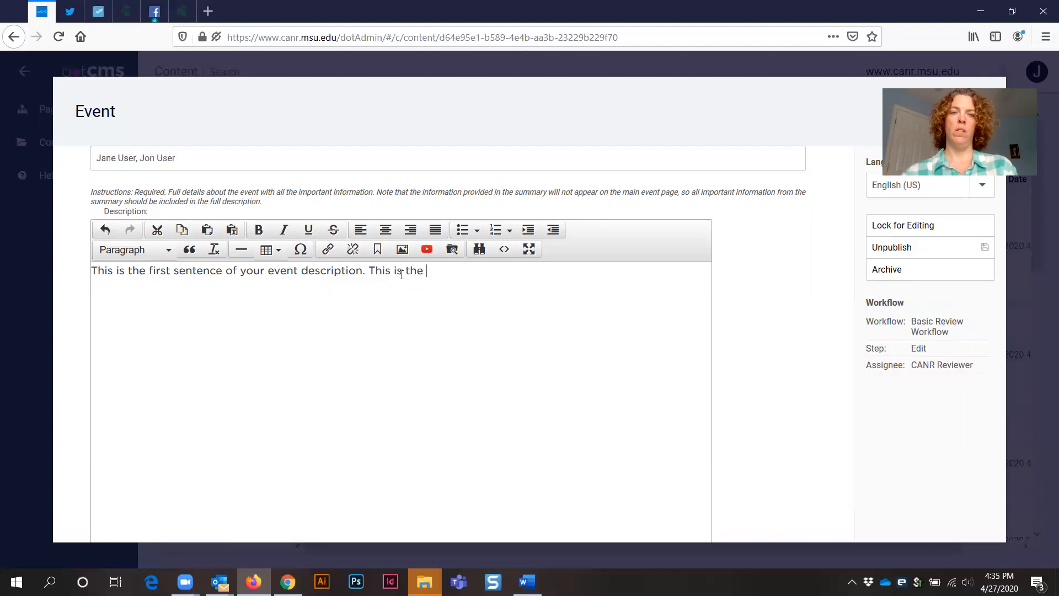
type("second sentence")
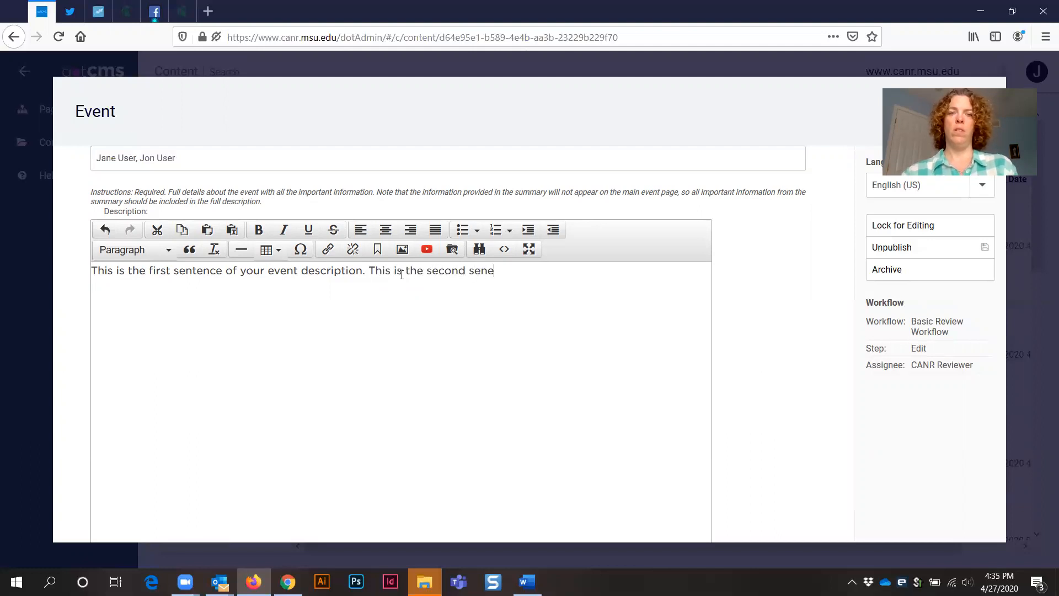
type(" of my")
key("BackSpace")
key("BackSpace")
key("BackSpace")
type("your event ed")
key("BackSpace")
key("BackSpace")
type("description")
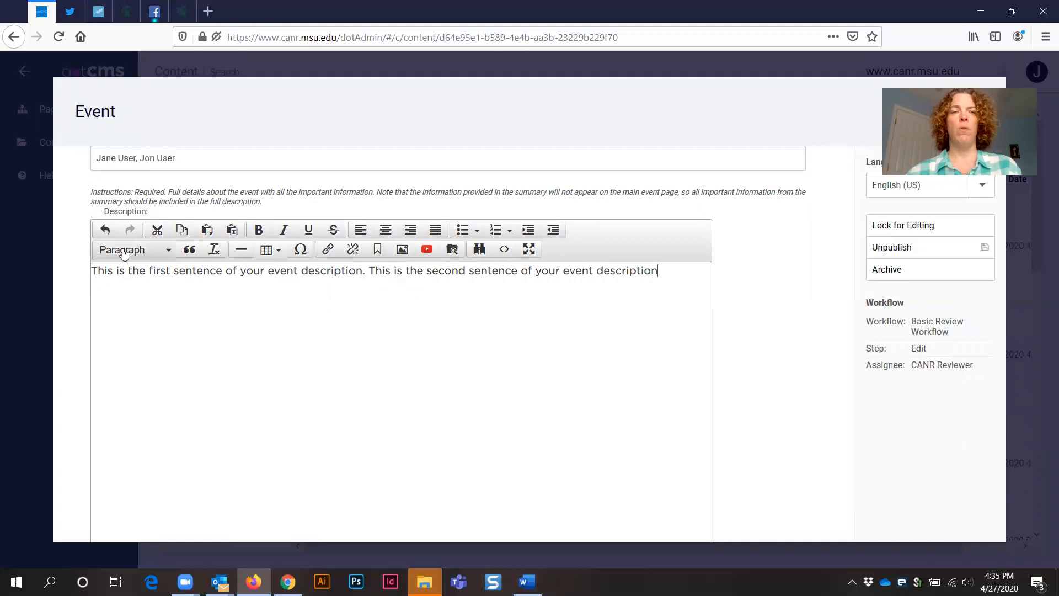
left_click(167, 250)
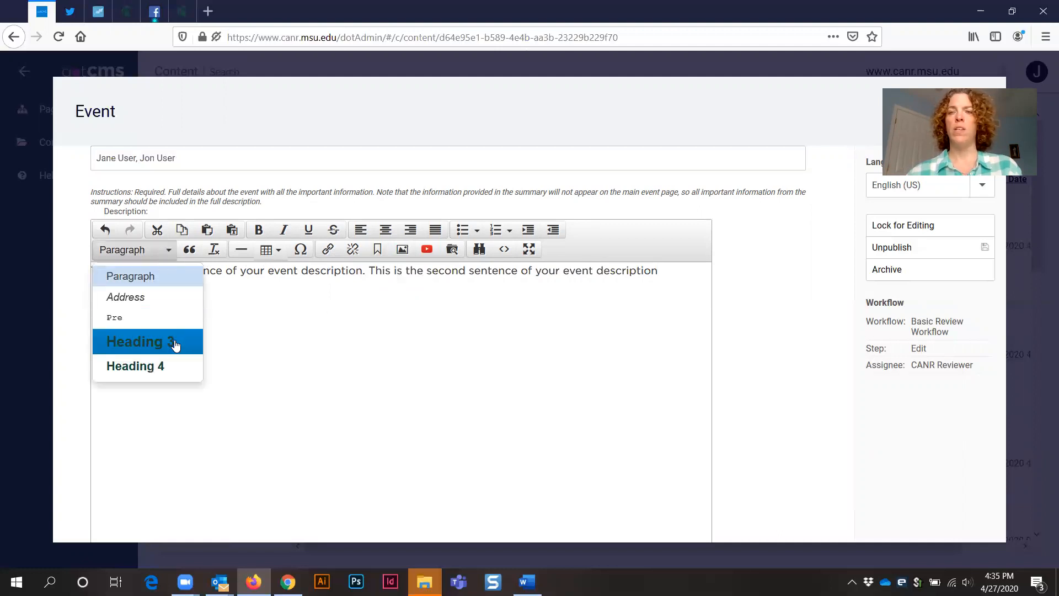
left_click(295, 346)
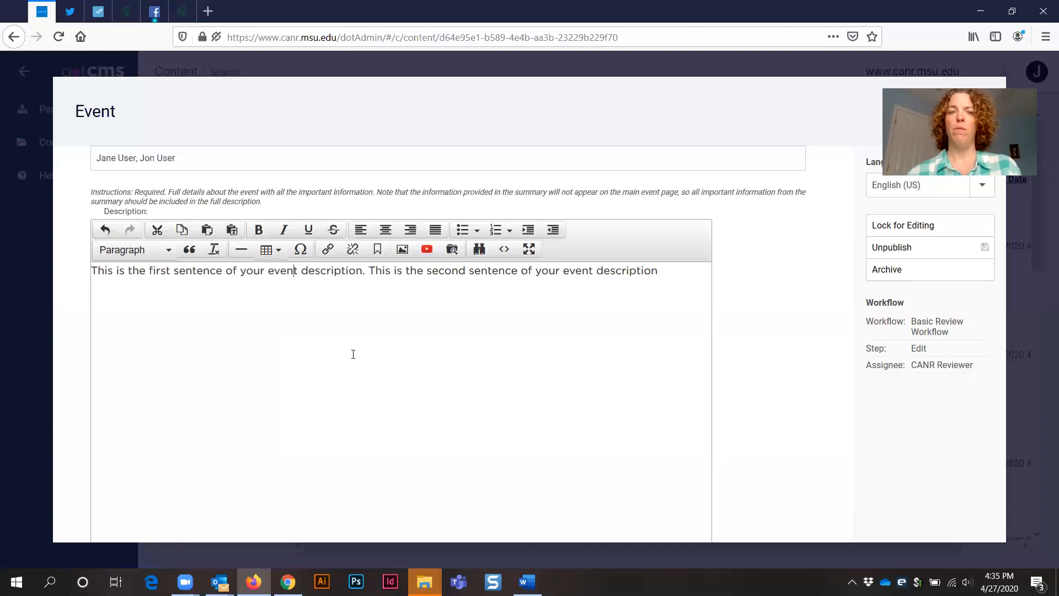
- Remove the related dataset "Website Demo" from the event's relationships
scroll(449, 350, "up", 15)
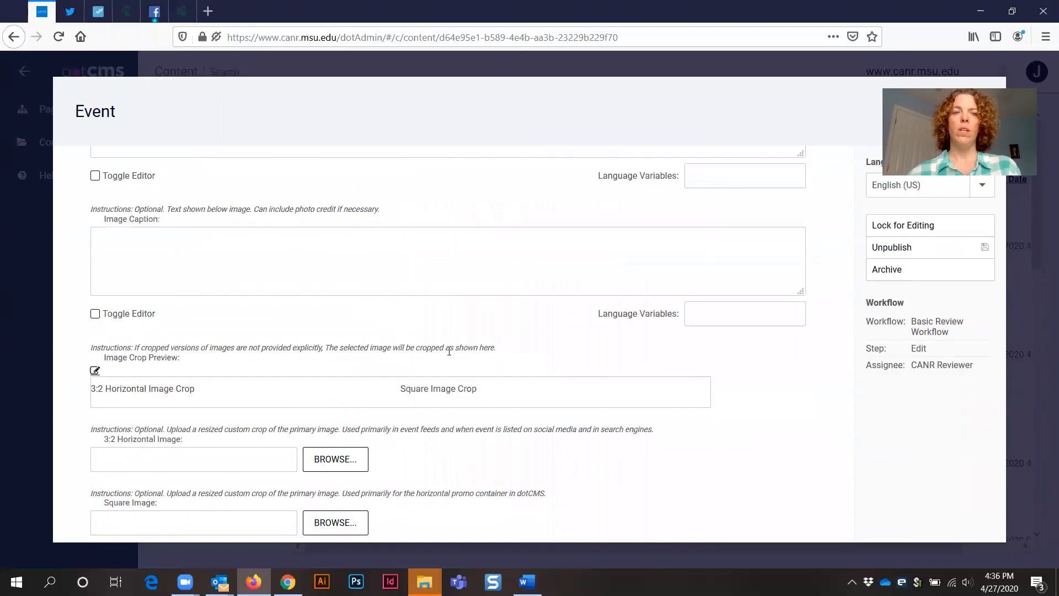
scroll(449, 350, "up", 5)
left_click(164, 177)
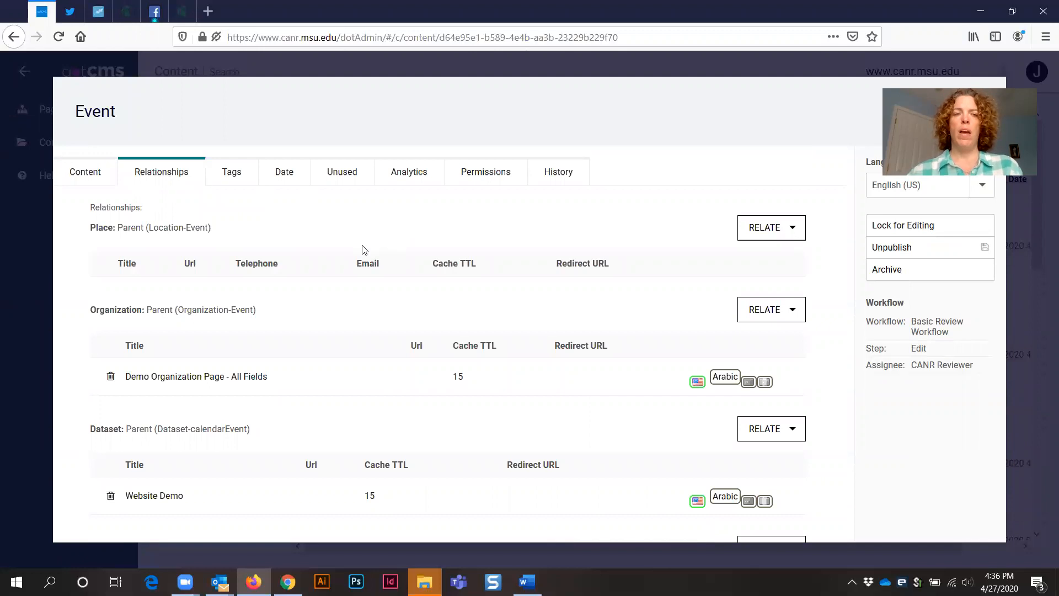
scroll(363, 249, "down", 2)
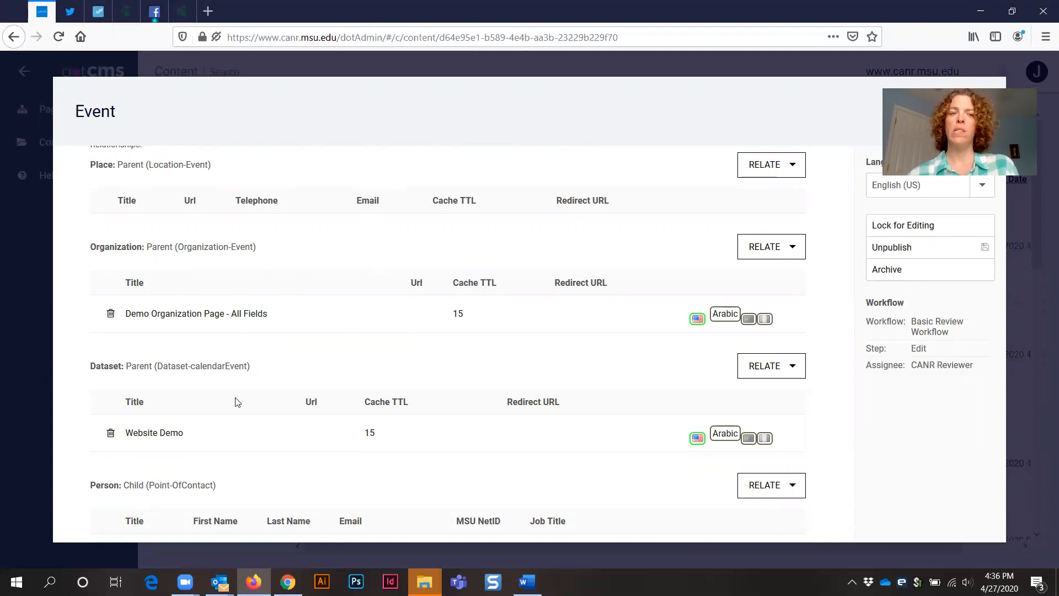
left_click_drag(90, 367, 124, 367)
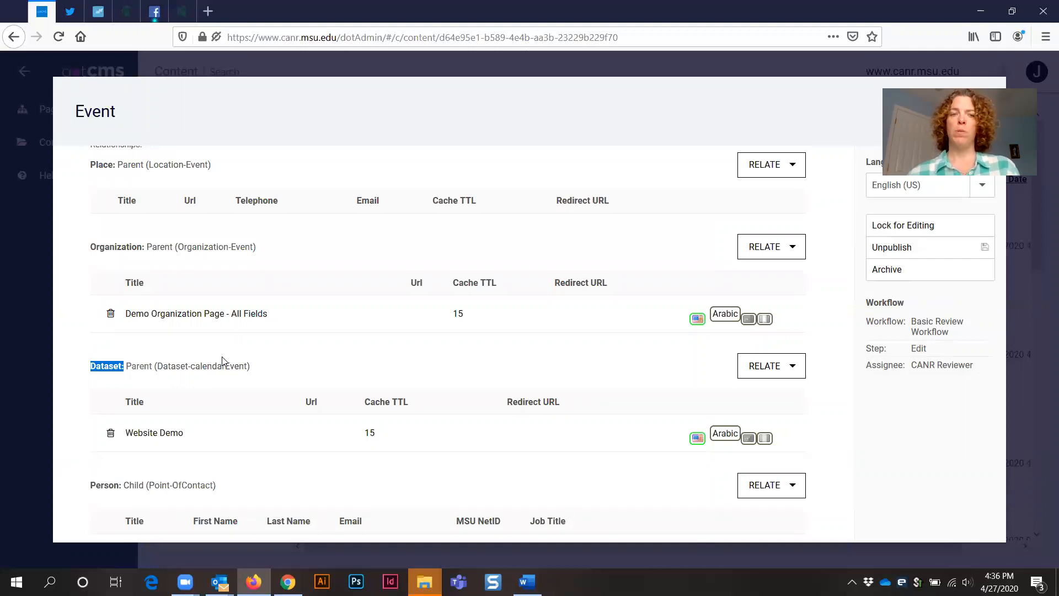
left_click(162, 462)
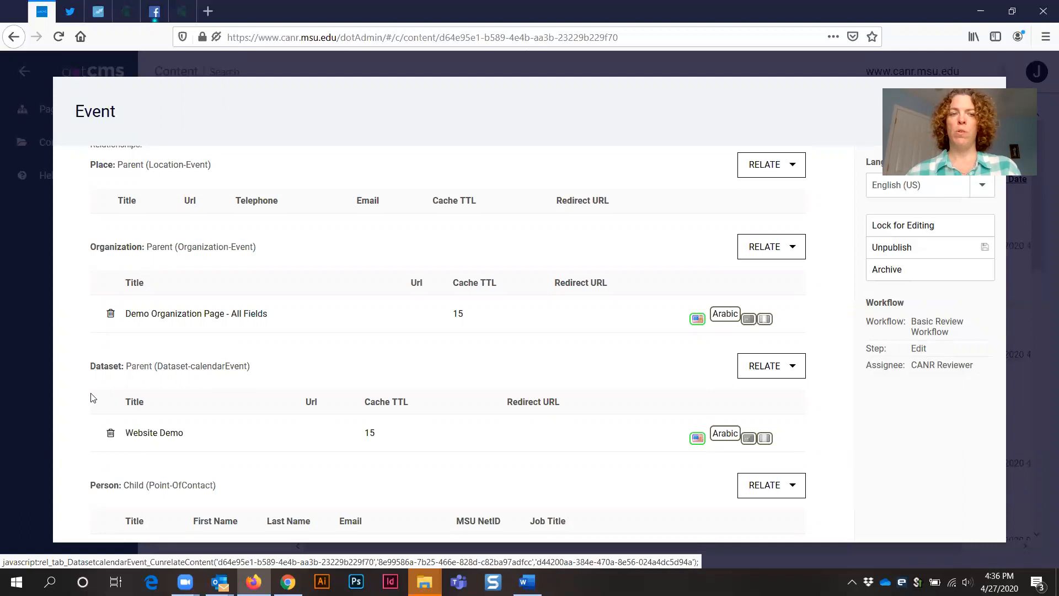
left_click(111, 435)
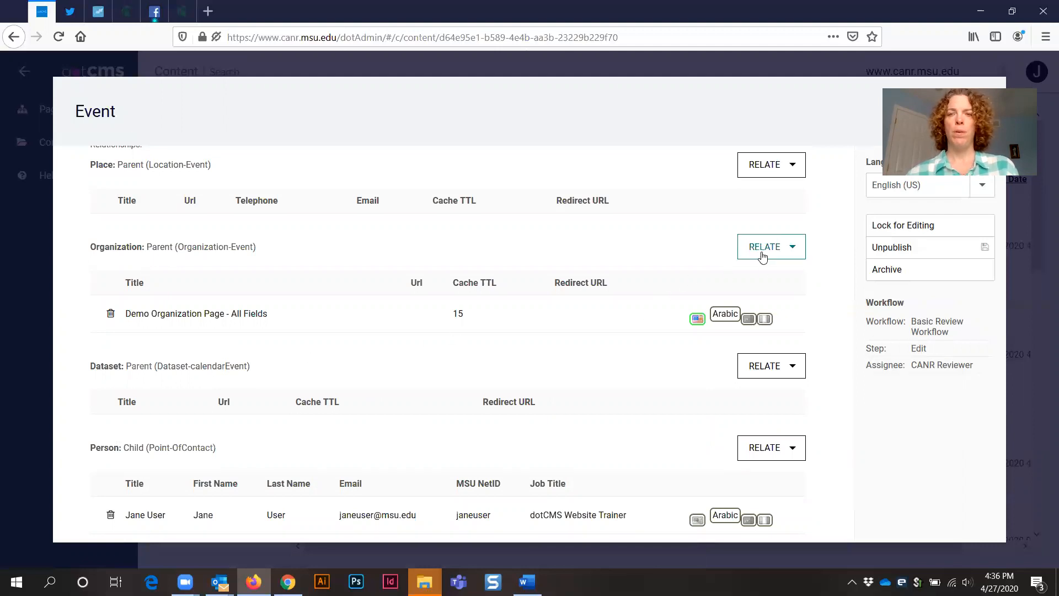
- Relate the professor's person record to the event as an additional point of contact
scroll(455, 412, "down", 1)
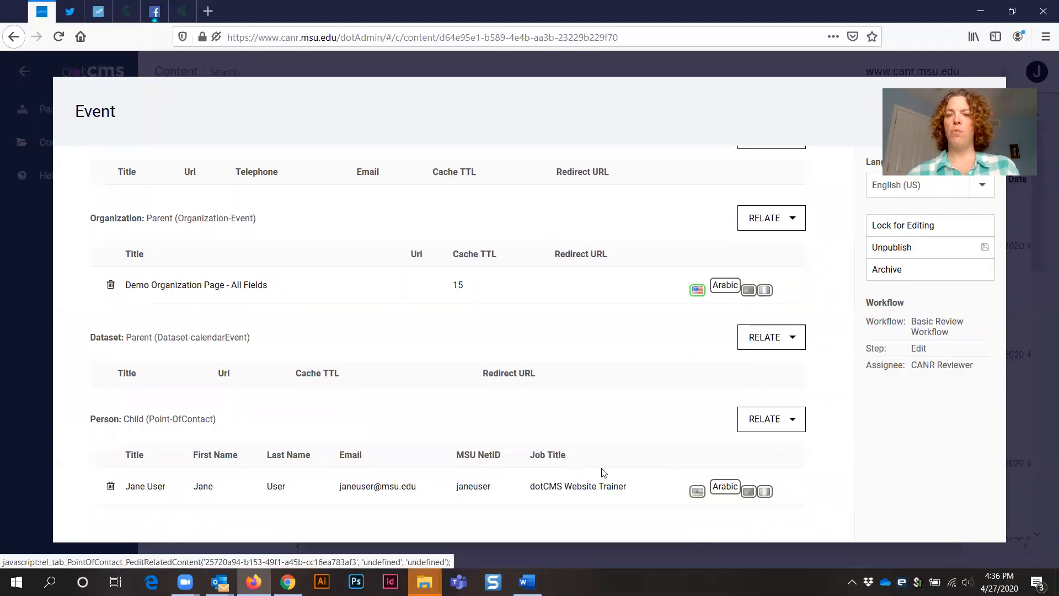
left_click(765, 420)
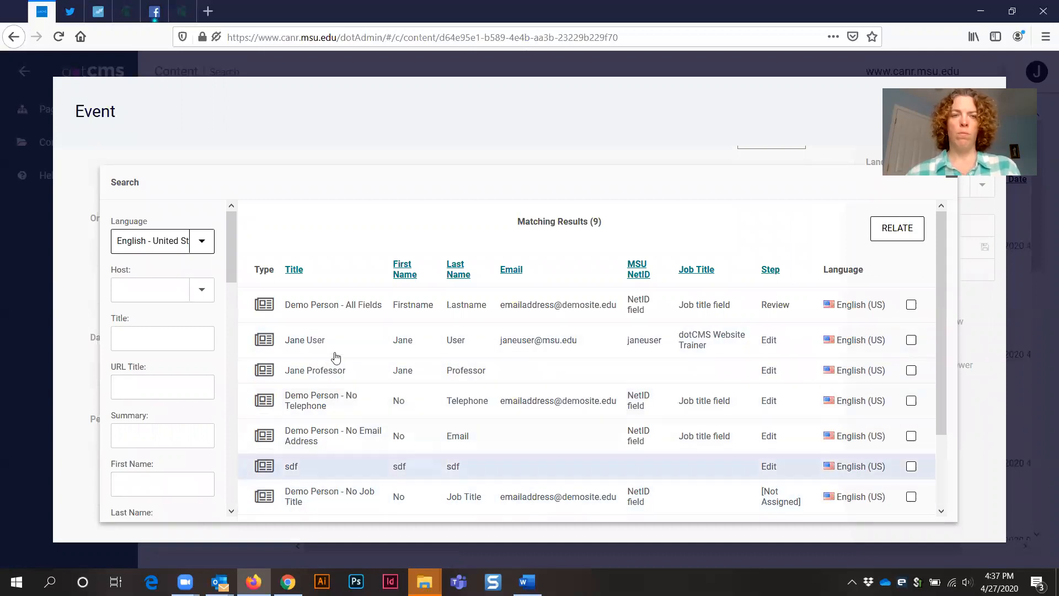
left_click(328, 378)
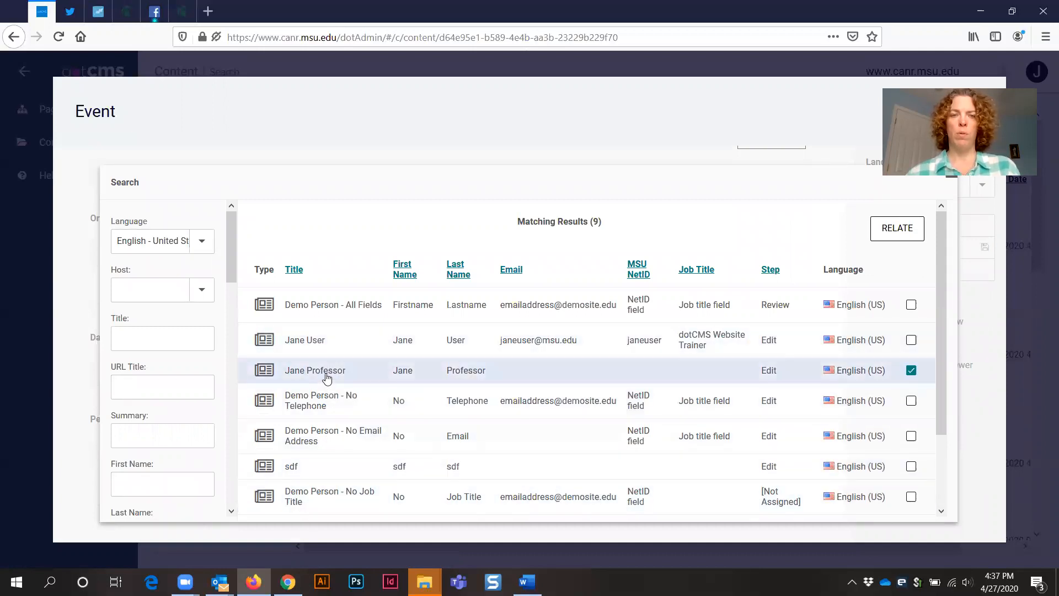
left_click(898, 229)
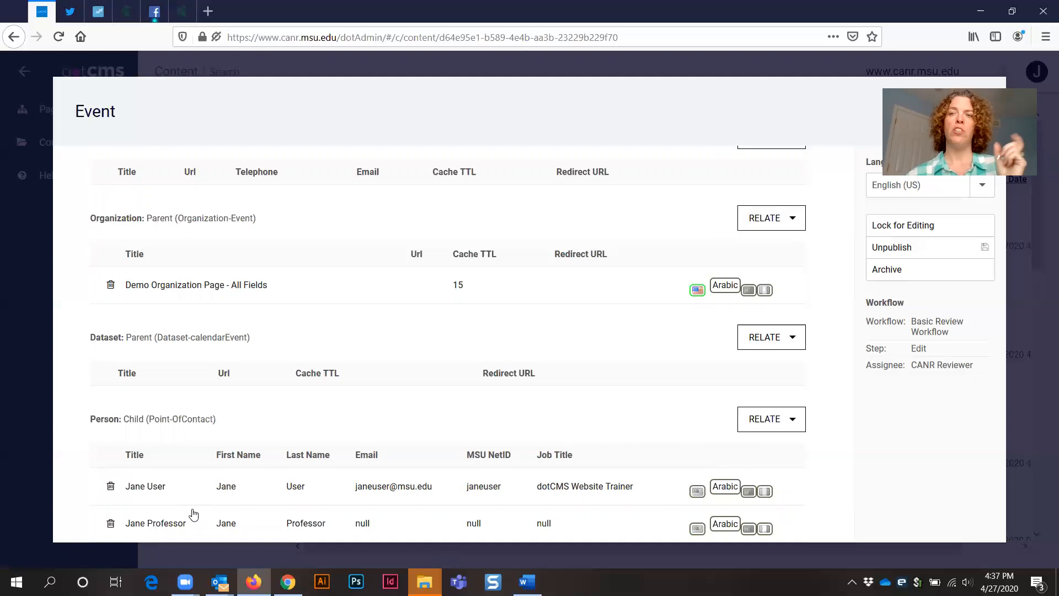
- Add the existing tag "school of planning design and construction" to the event
scroll(355, 462, "up", 3)
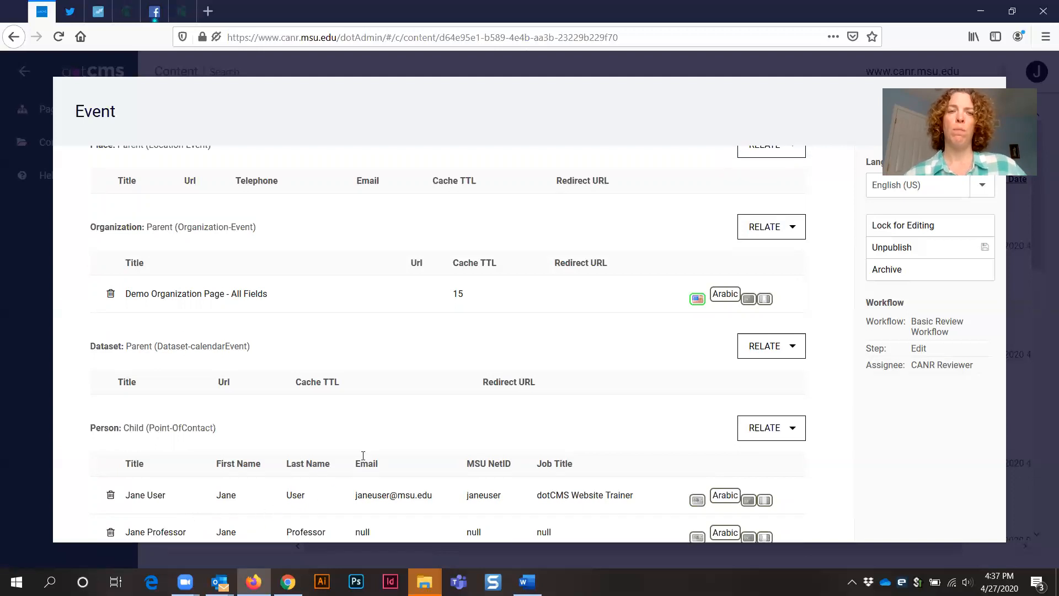
left_click(232, 172)
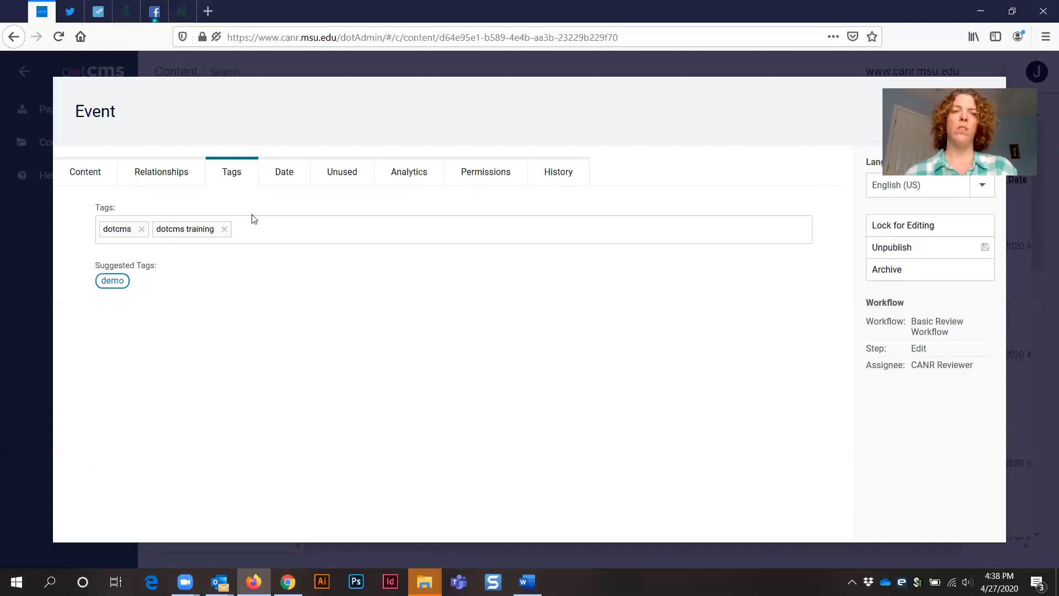
type("s")
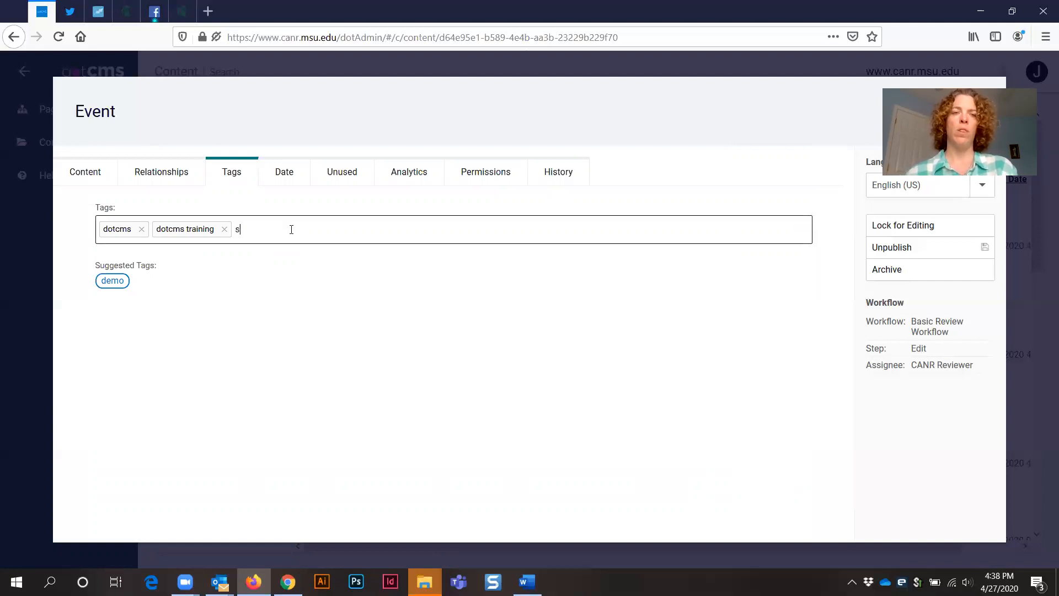
type("chool")
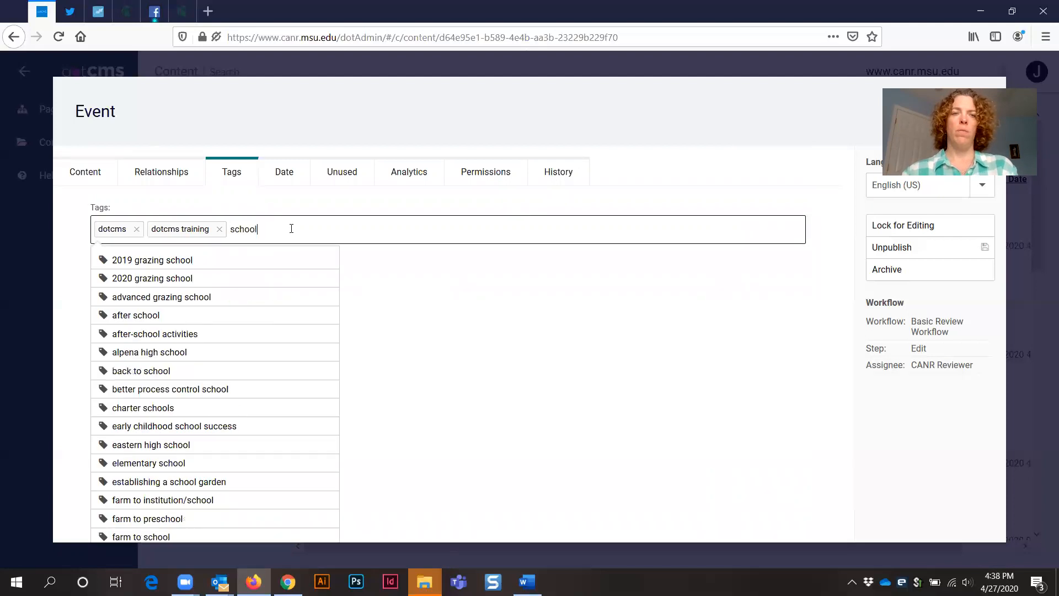
type(" of planning")
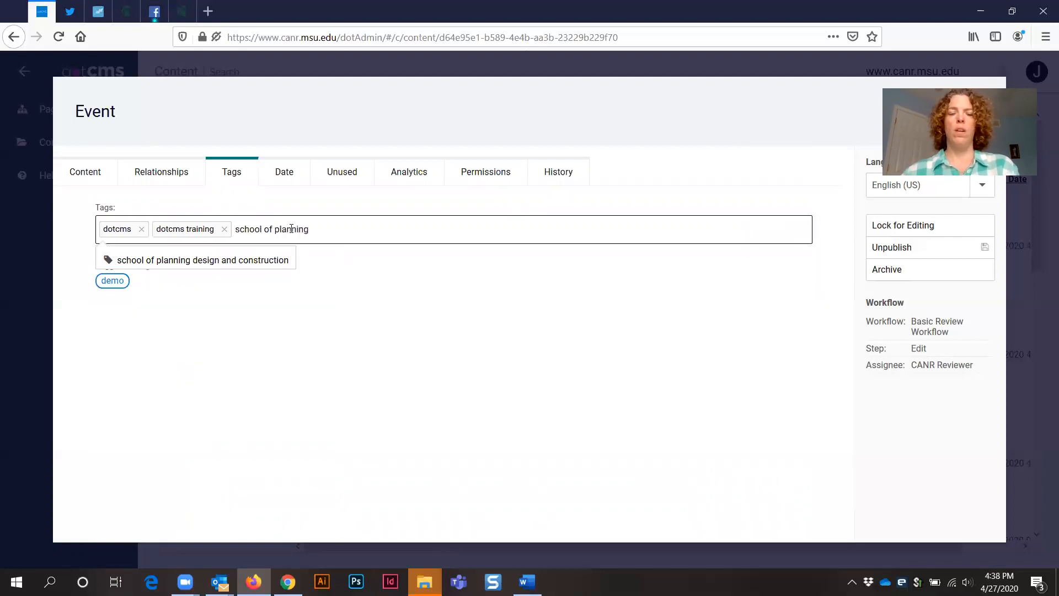
left_click(206, 262)
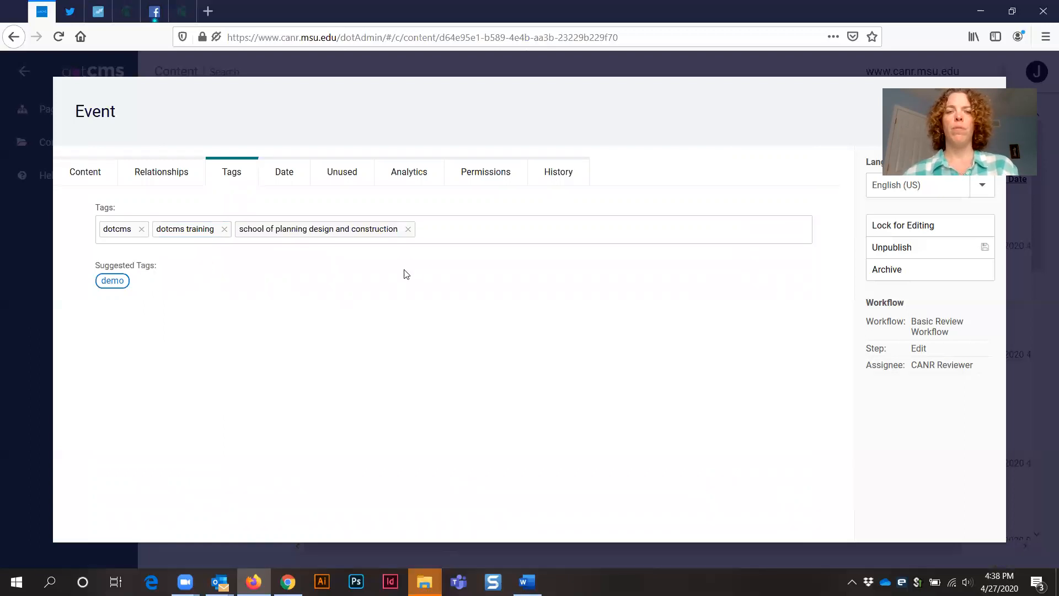
- Add the existing tags "national charrette institute" and "msu extension" to the event
type("national charr")
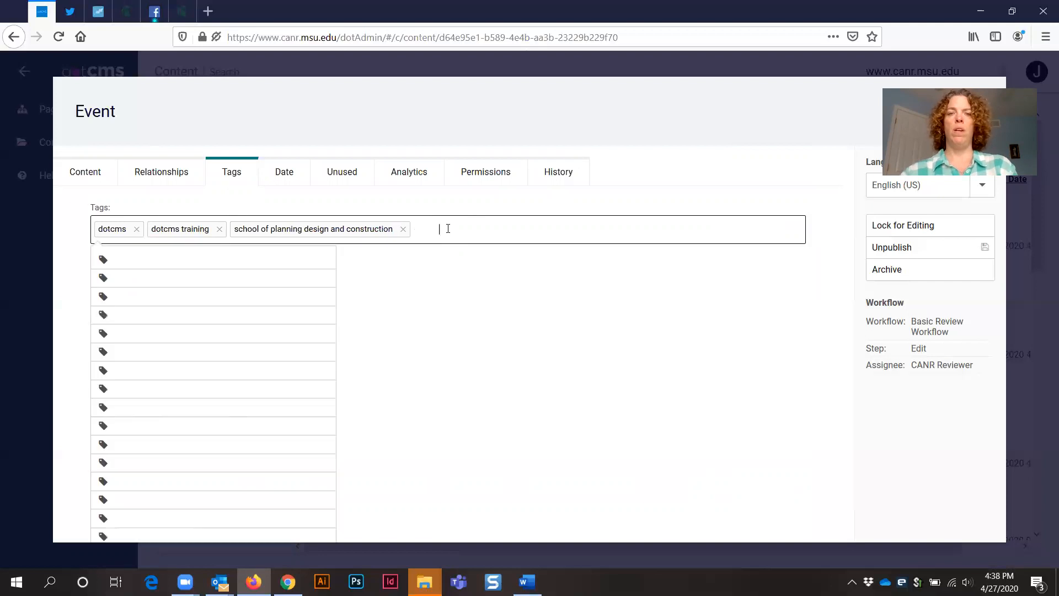
type("ette")
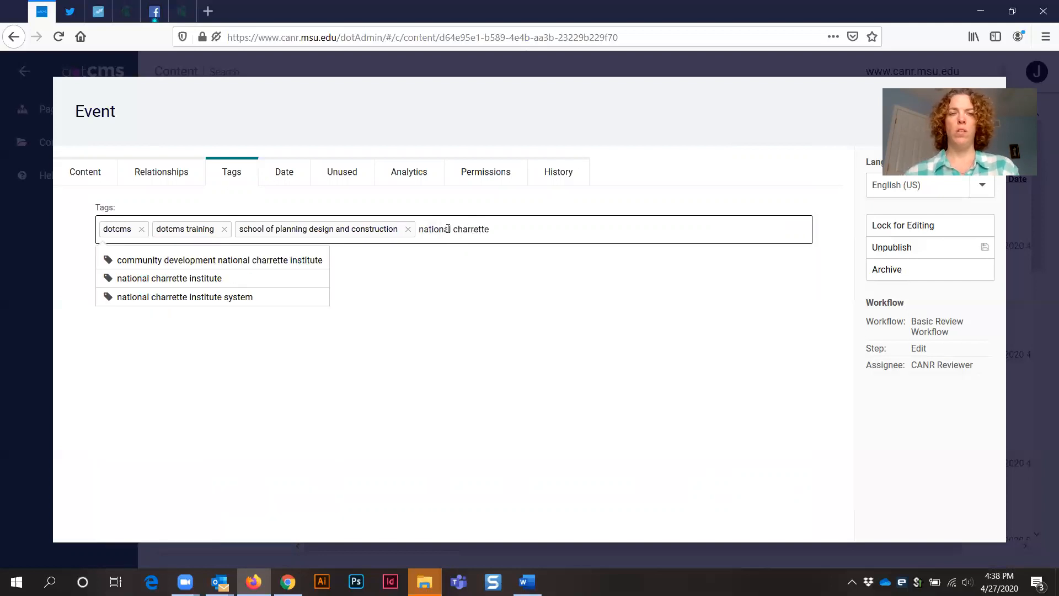
left_click(212, 280)
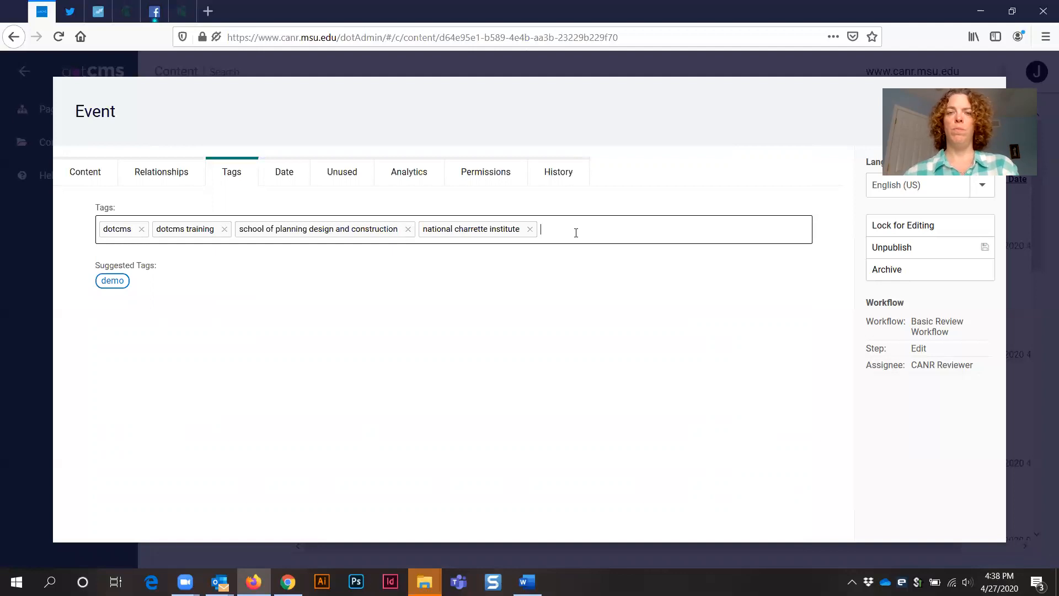
type("msu exten")
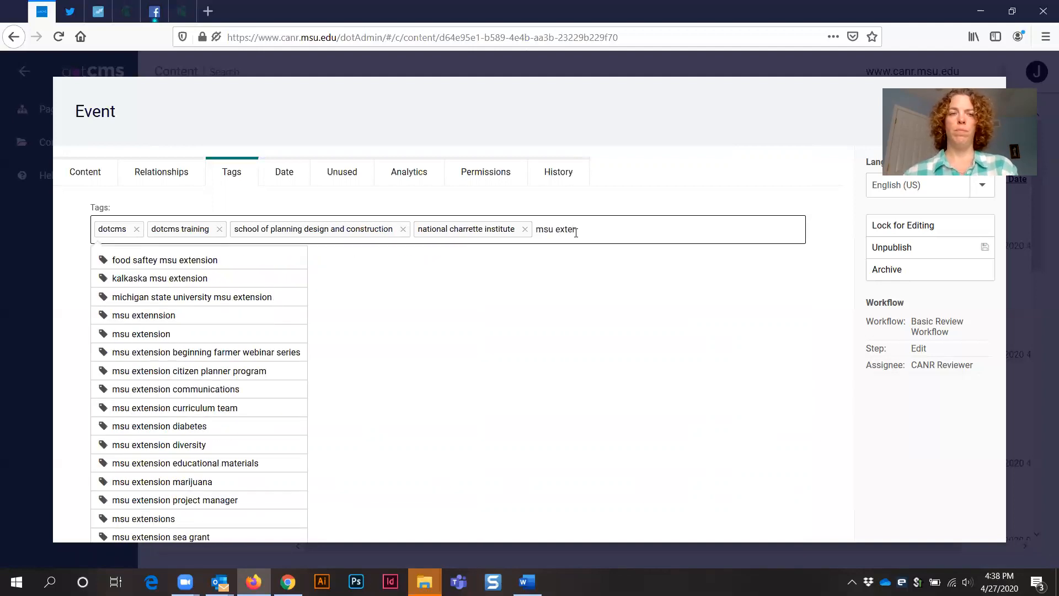
left_click(168, 335)
- Add the tag "safe water" to the event after the "msu extension" tag
left_click(650, 228)
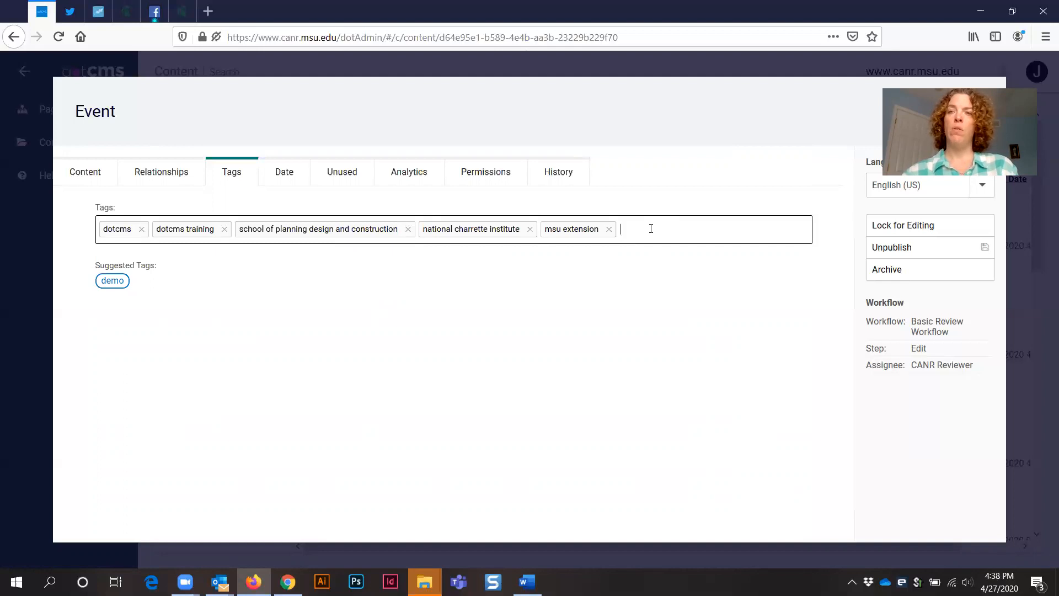
type("safe food")
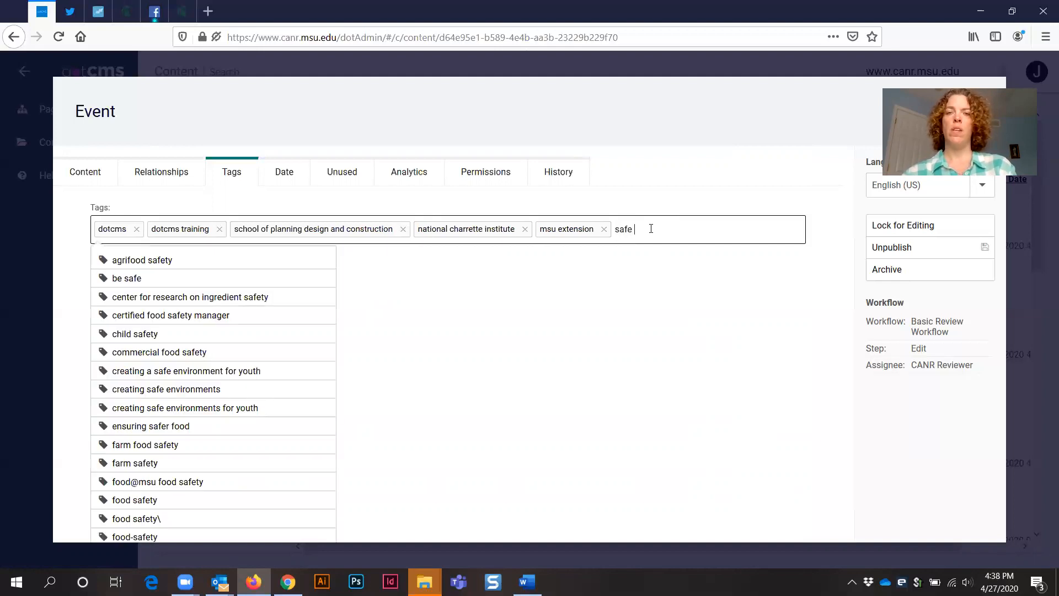
key("BackSpace")
key("BackSpace")
key("BackSpace")
key("BackSpace")
type("water")
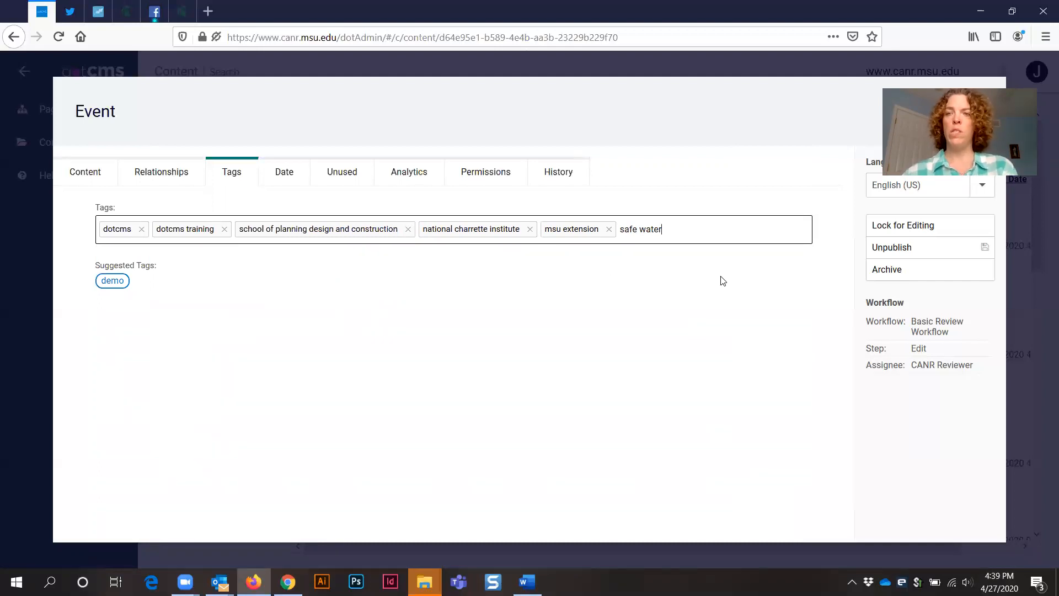
key("Return")
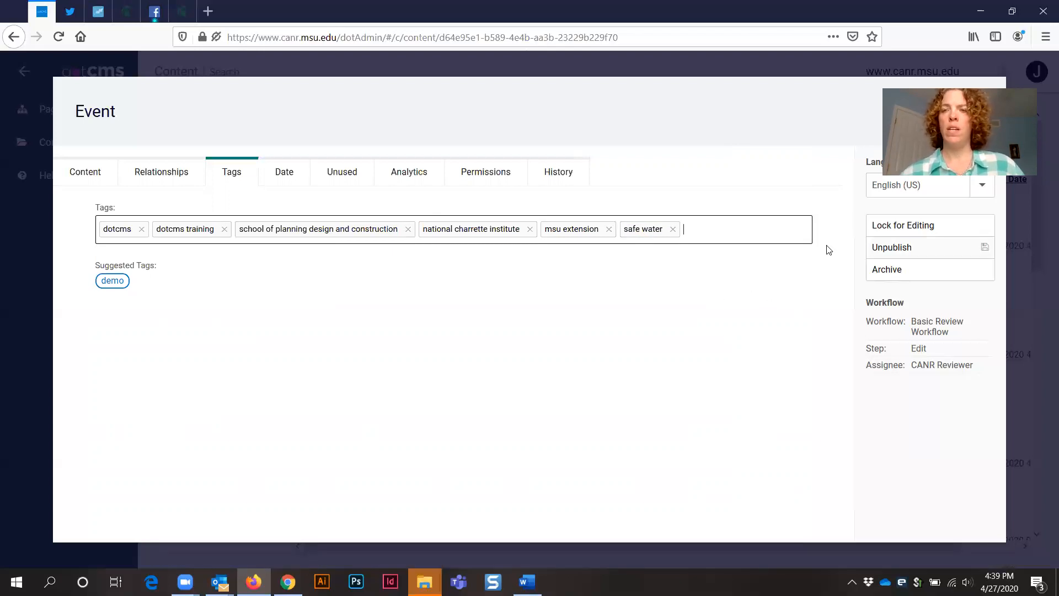
- Lock the event for editing and publish it
left_click(901, 225)
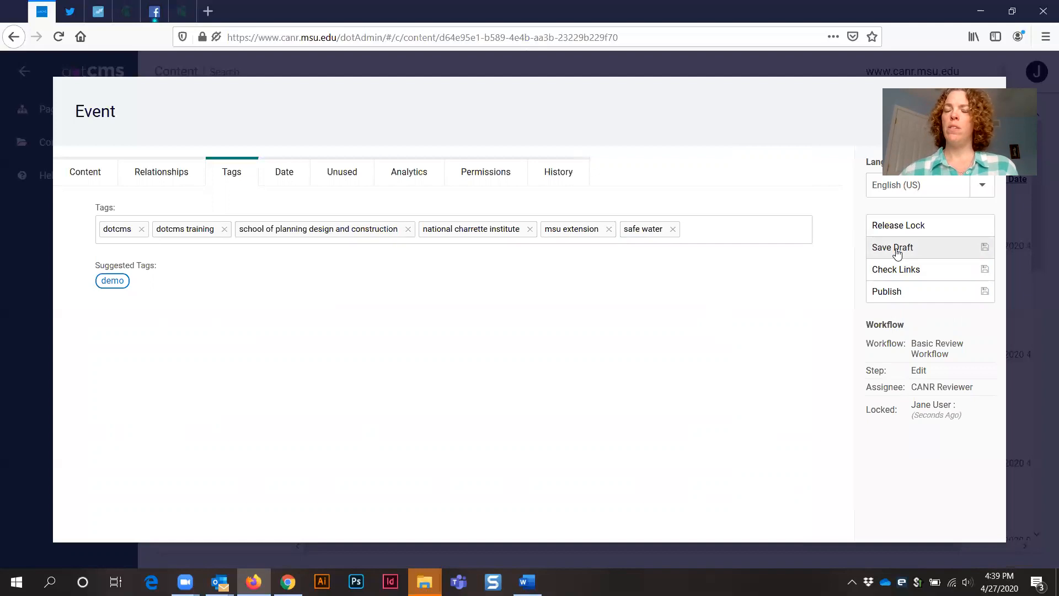
left_click(901, 296)
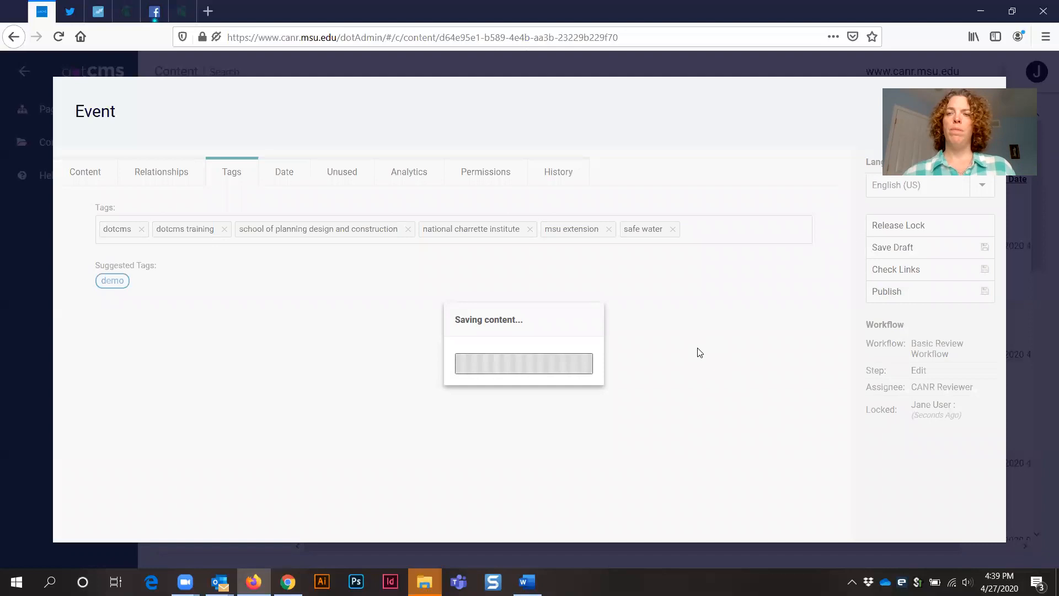